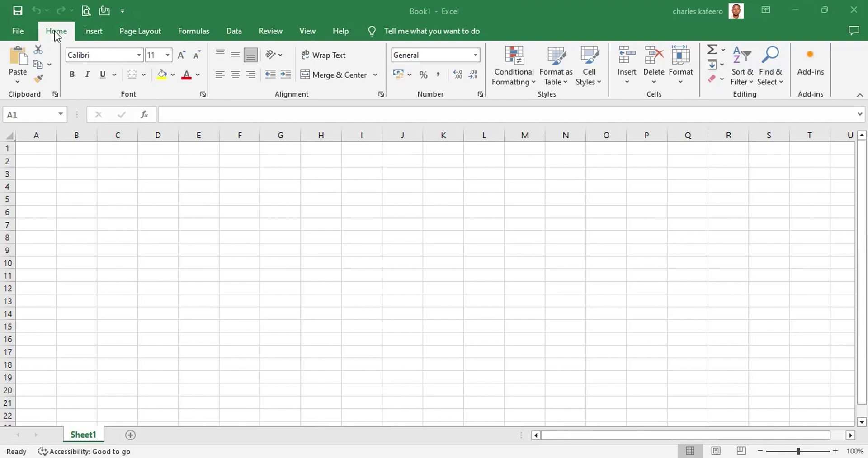
left_click(17, 30)
left_click(18, 22)
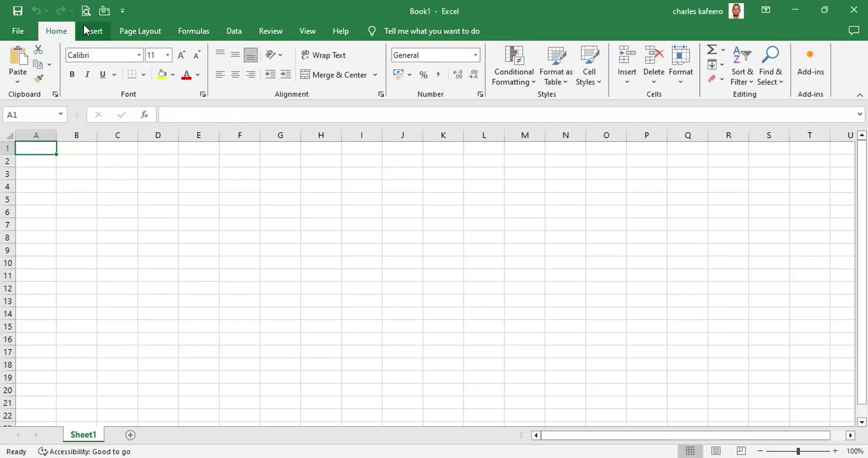
left_click(91, 31)
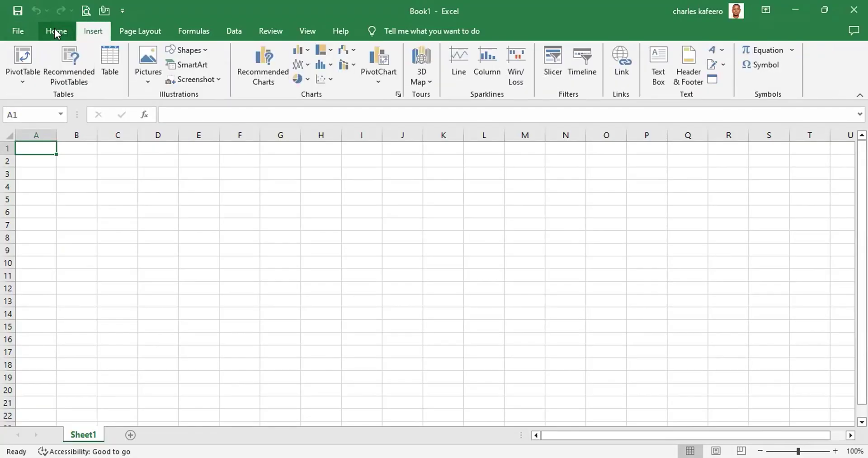
left_click(55, 30)
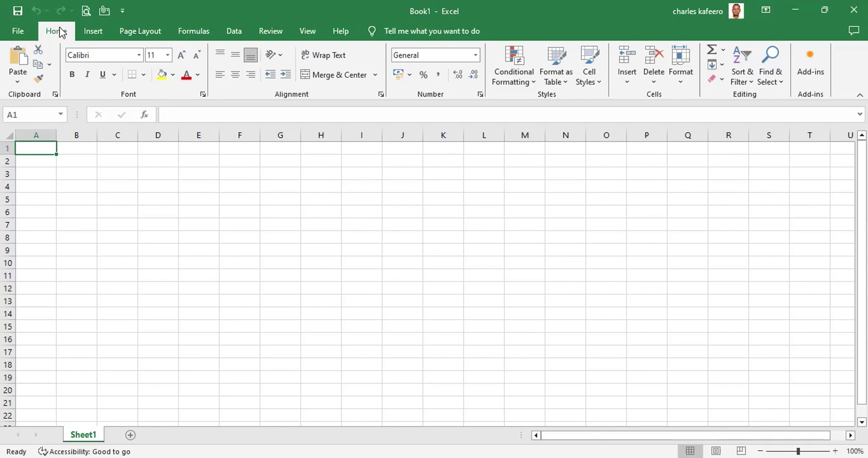
- Display the keyboard key tips for the ribbon and for the Home commands, and hide them again
key("alt")
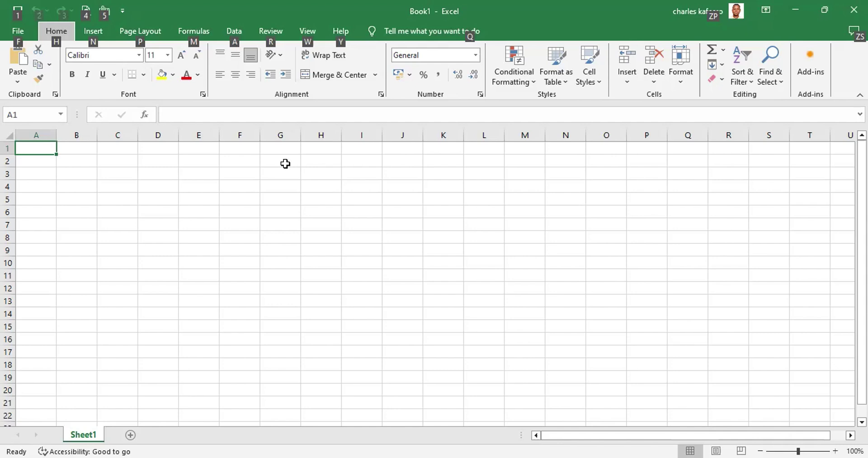
key("h")
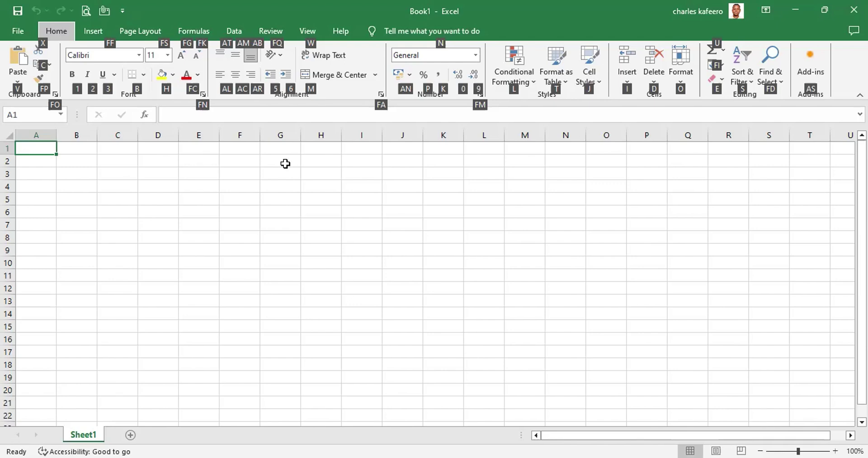
key("alt")
key("alt")
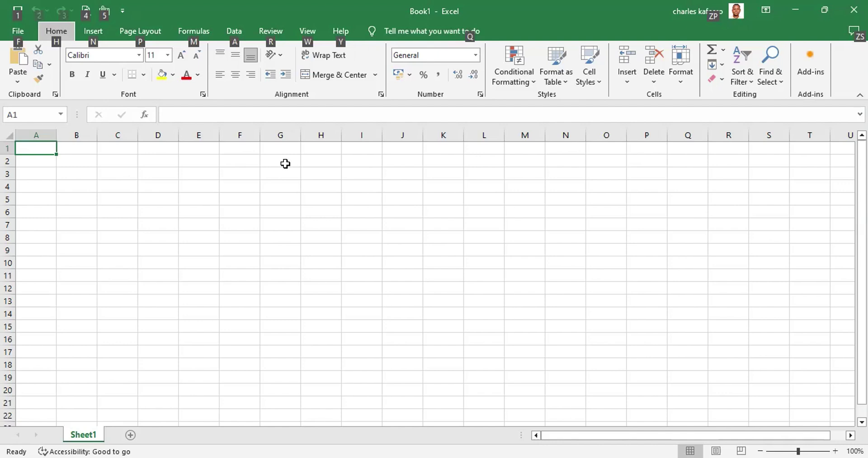
key("alt")
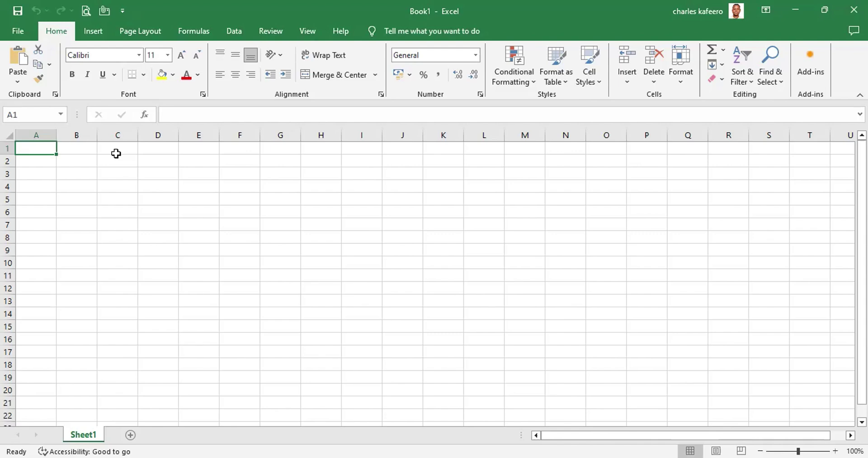
- View the items collected on the Clipboard, and close the Clipboard view
key("ctrl+n")
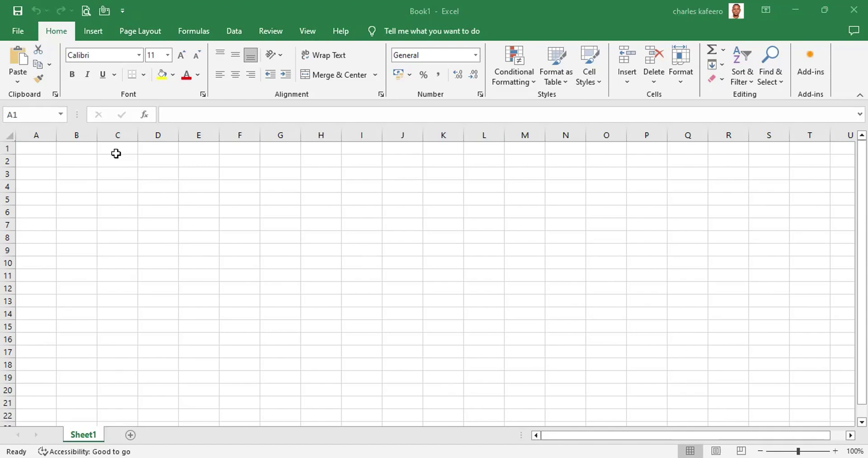
left_click(63, 101)
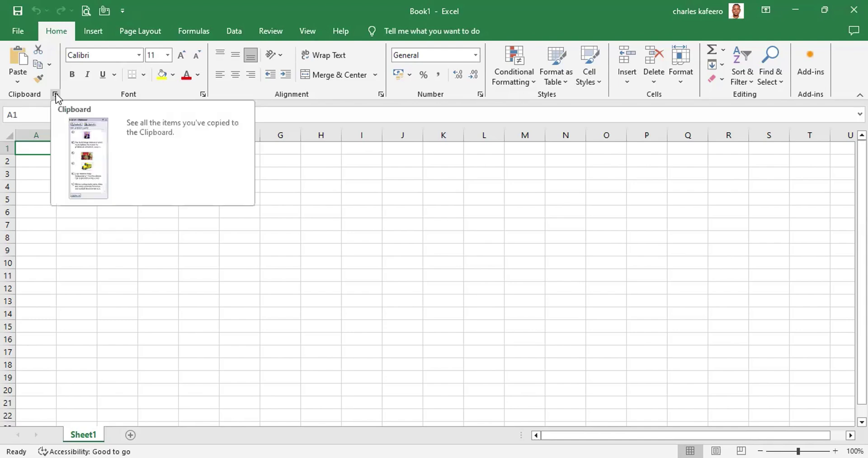
left_click(56, 93)
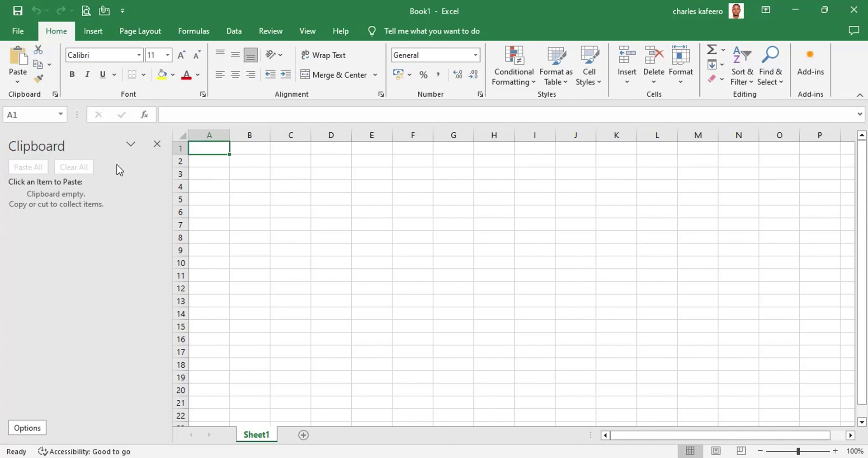
left_click(156, 144)
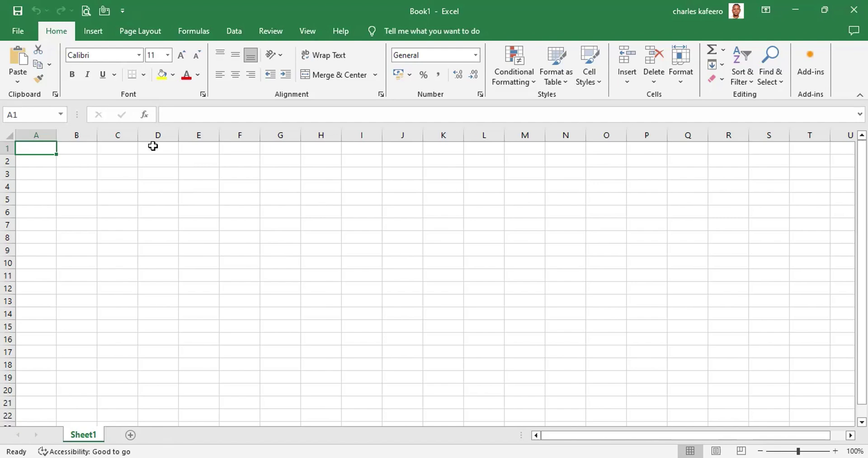
- Zoom the worksheet in to 400%
scroll(152, 146, "up", 5)
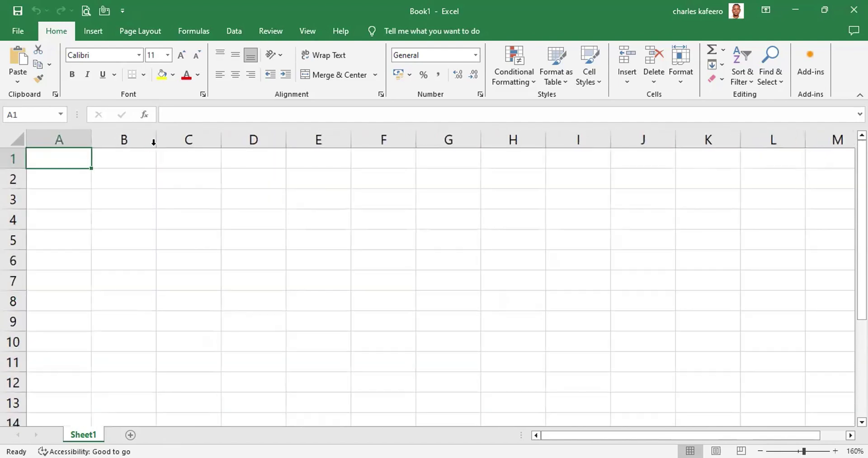
scroll(154, 142, "up", 4)
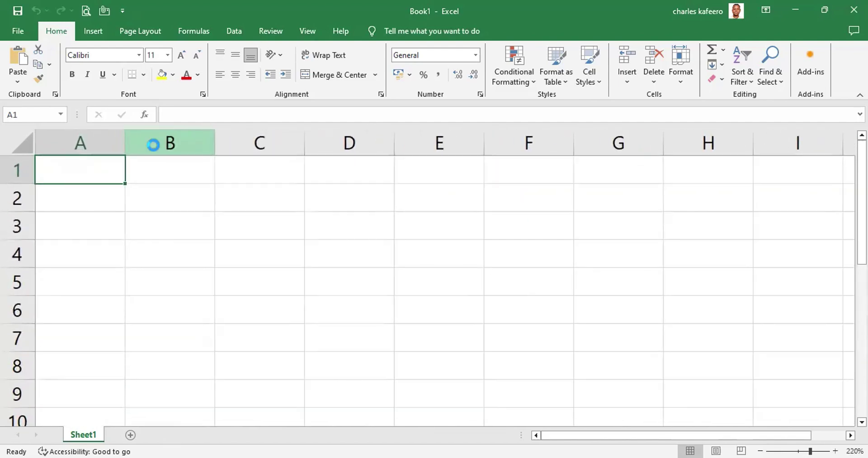
scroll(153, 142, "up", 2)
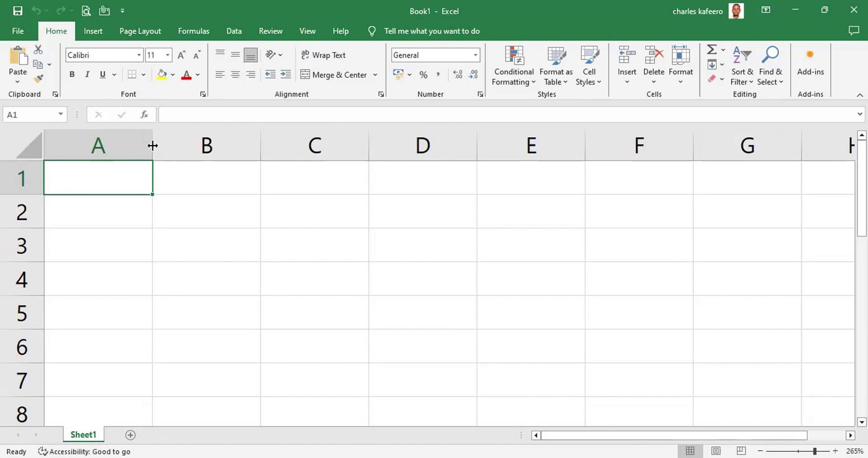
key("ctrl")
scroll(153, 146, "up", 5)
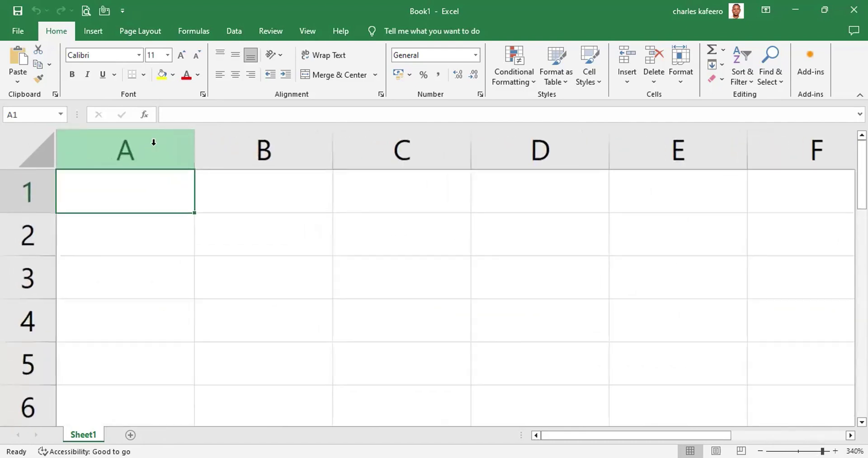
scroll(153, 142, "up", 4)
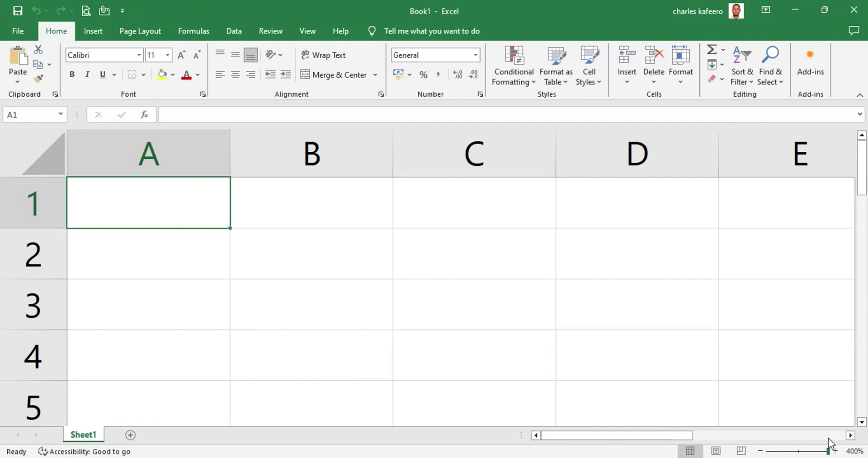
- Zoom the worksheet out to 115% and back in to 400%
scroll(829, 439, "down", 5, "ctrl")
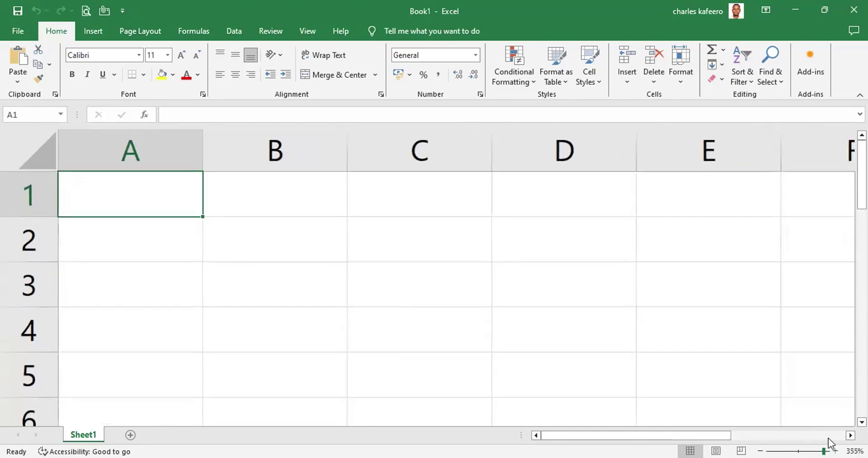
scroll(828, 439, "down", 14, "ctrl")
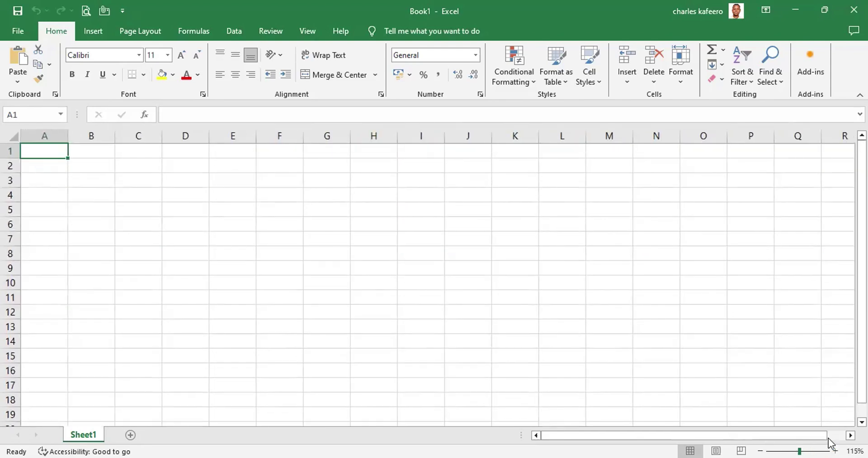
scroll(828, 438, "up", 3, "ctrl")
scroll(829, 439, "up", 11)
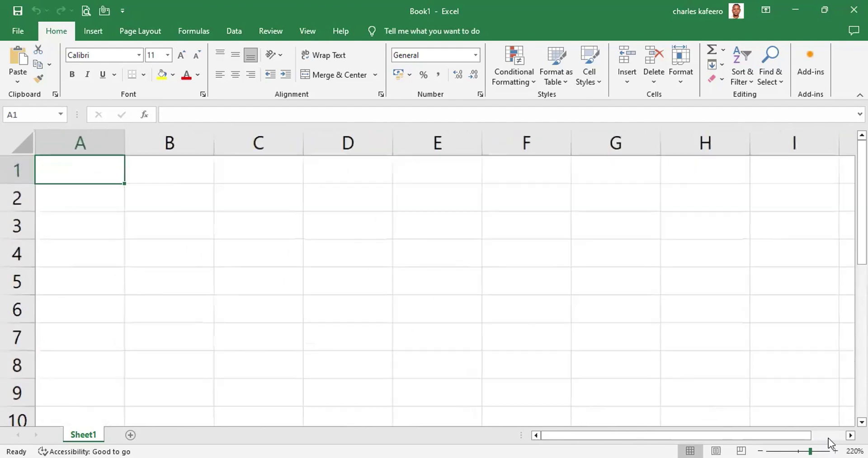
scroll(829, 439, "up", 3)
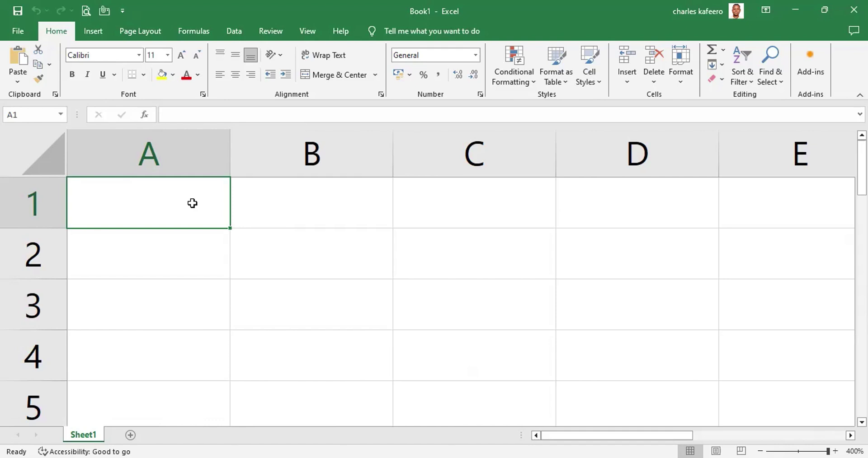
- Enter the title "KC ACCOUNTANCY EDUCATION CENTER" in cell B2
left_click(321, 251)
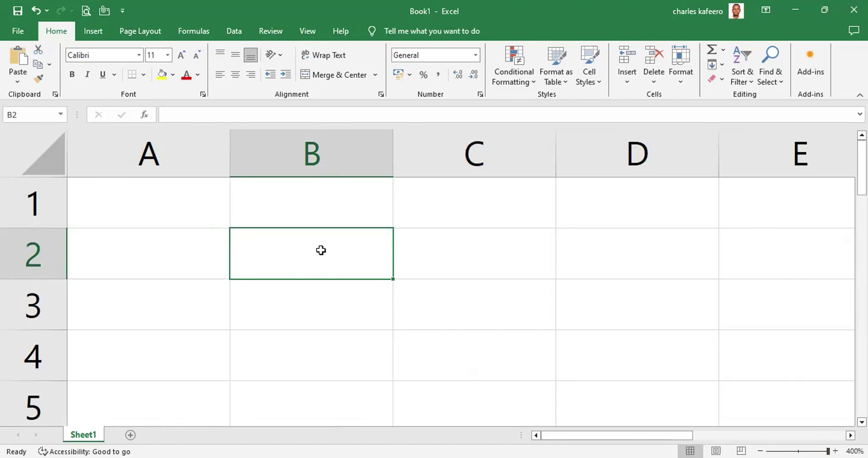
type("KC")
key("BackSpace")
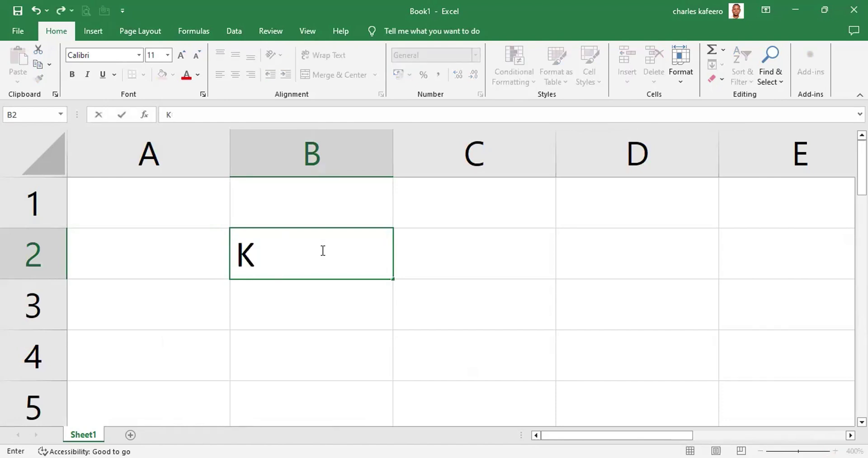
type("C A")
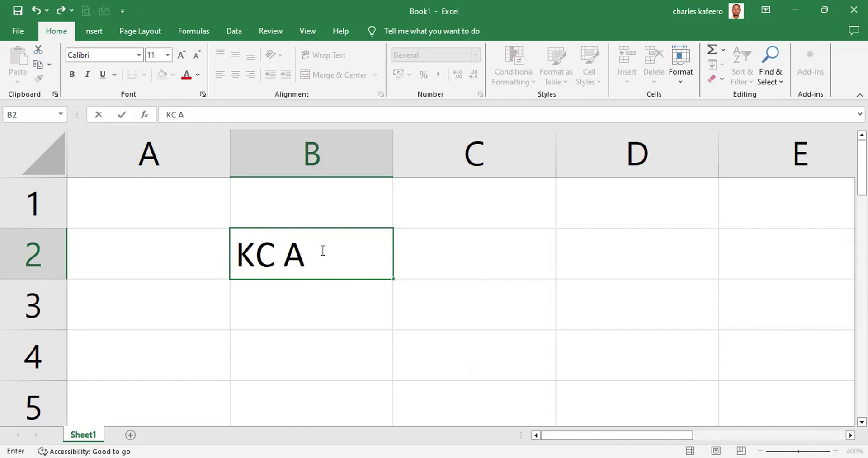
type("CCOUNT")
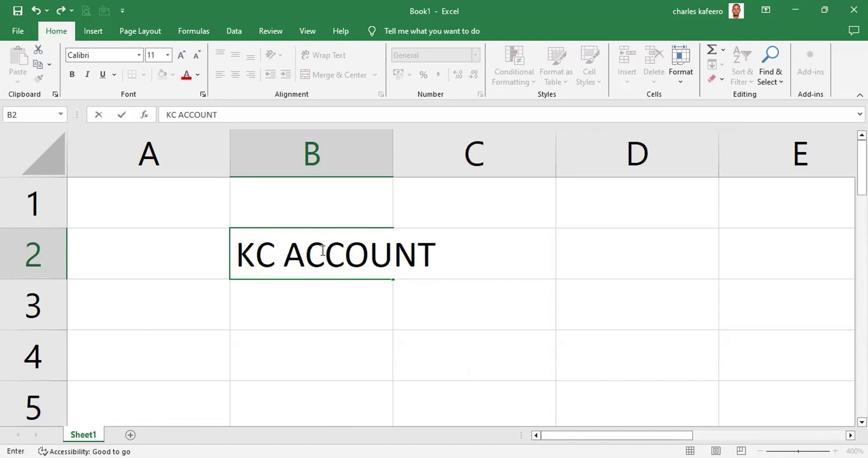
type("ING")
key("BackSpace")
key("BackSpace")
key("BackSpace")
type("ANCY ")
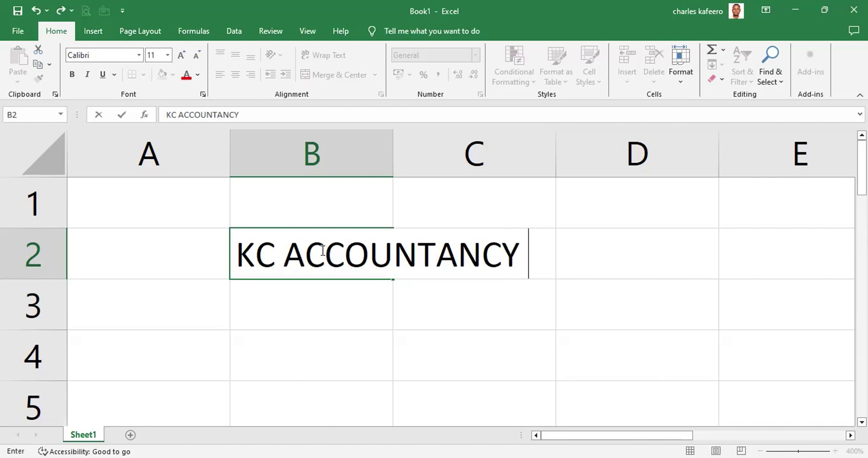
type("EDUC")
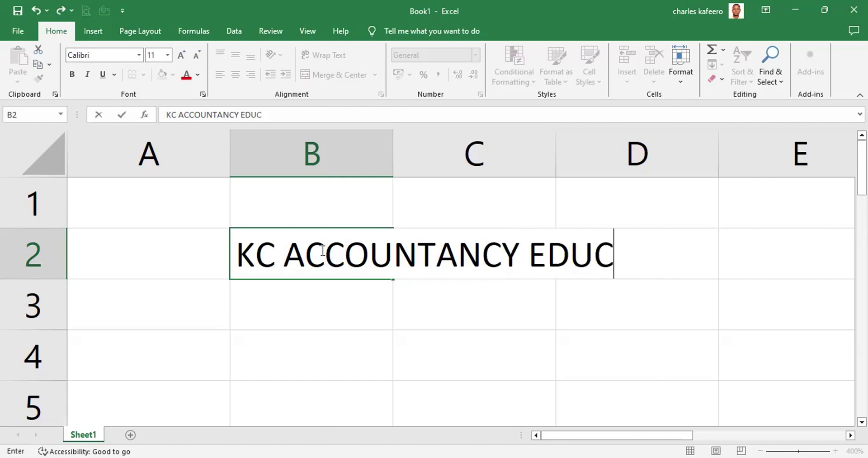
type("ATION CENTER")
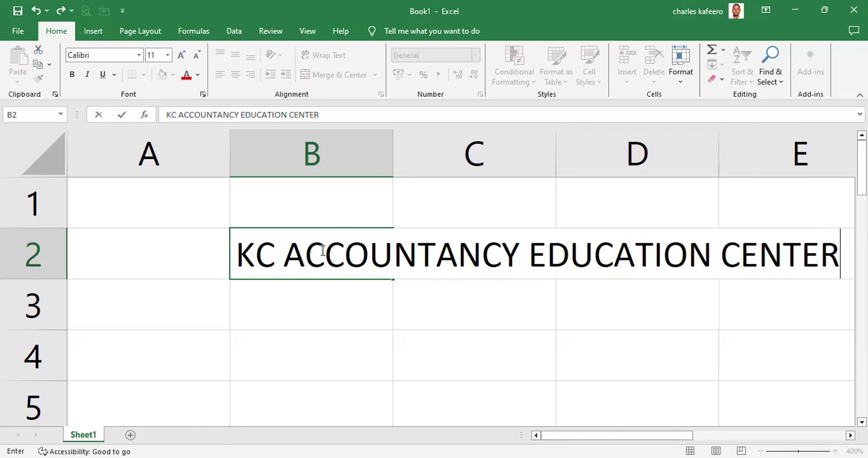
left_click(308, 305)
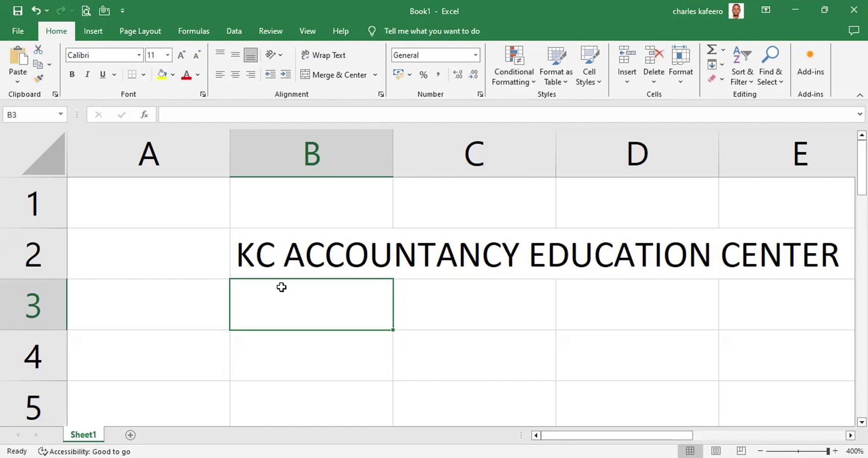
double_click(324, 253)
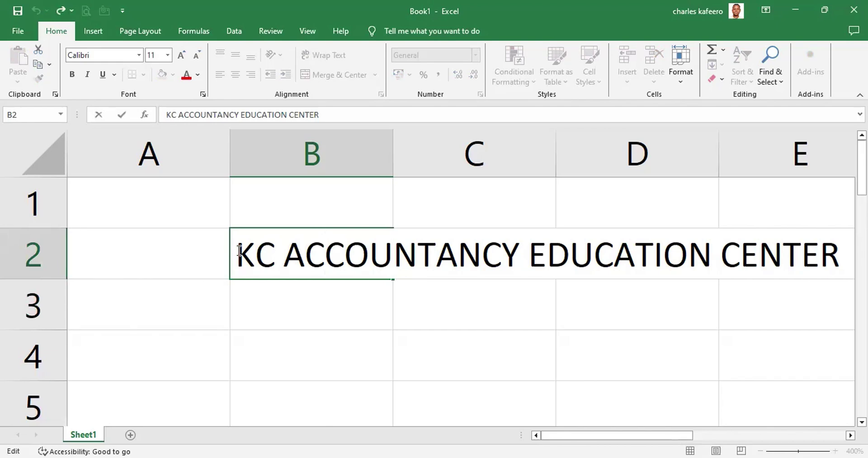
left_click(350, 283)
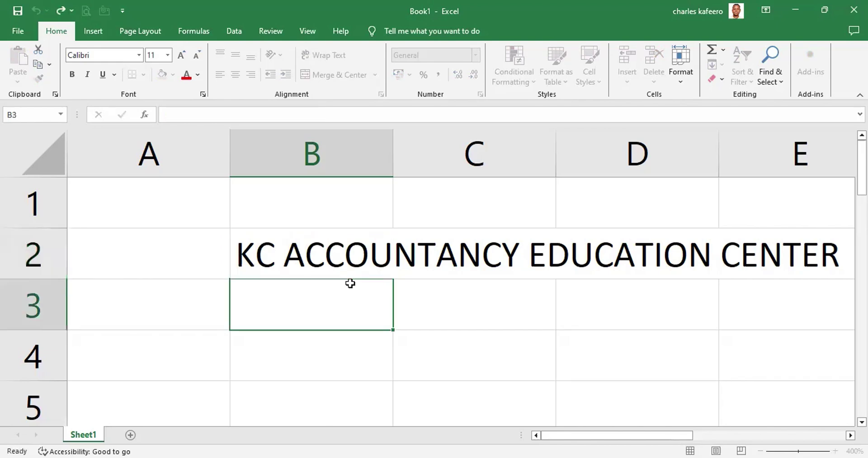
left_click(340, 254)
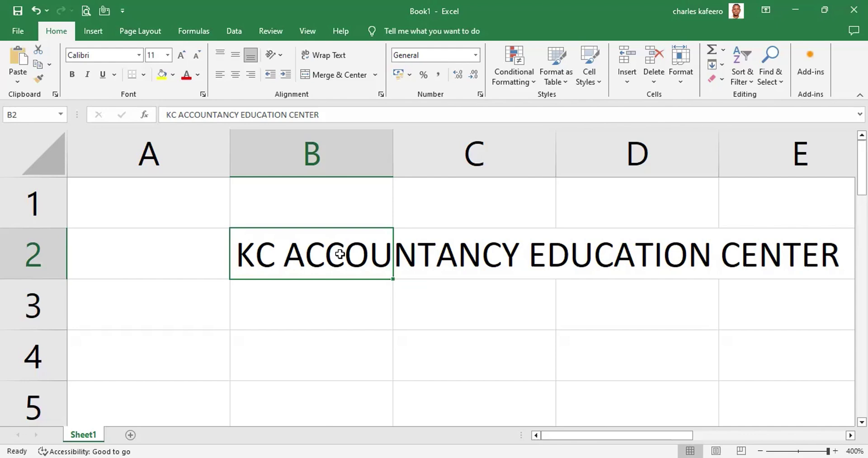
- Reduce the worksheet zoom to 265% and select the title in cell B2
scroll(340, 254, "down", 9)
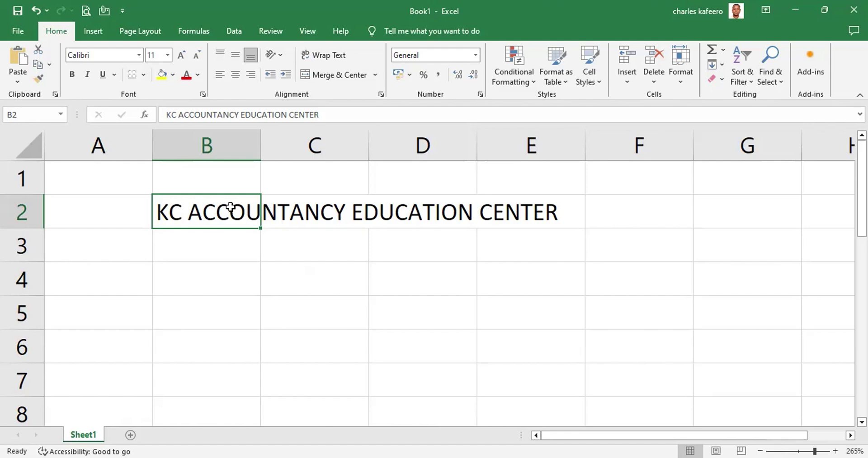
left_click(221, 275)
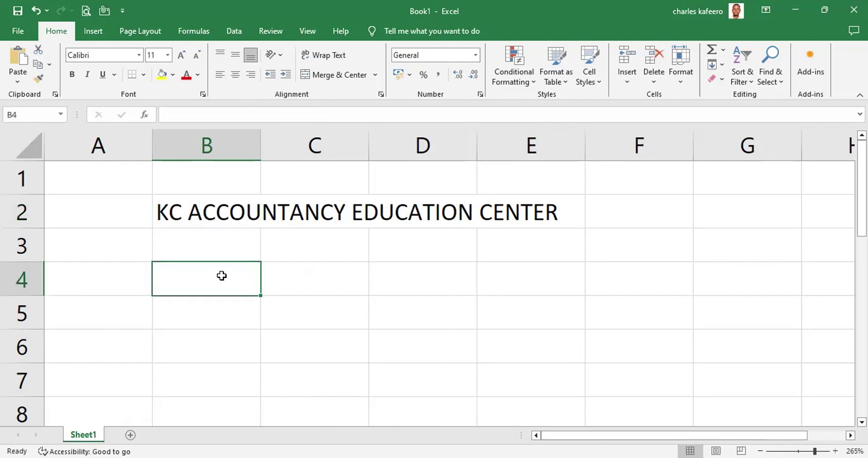
left_click(232, 210)
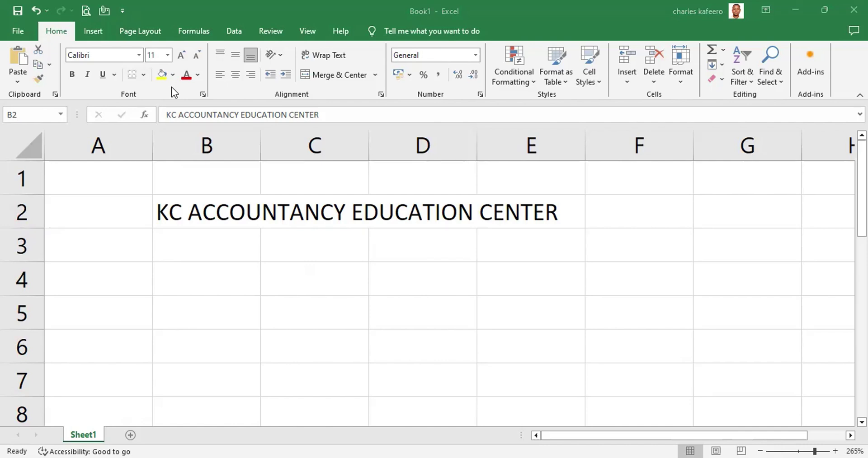
left_click(207, 101)
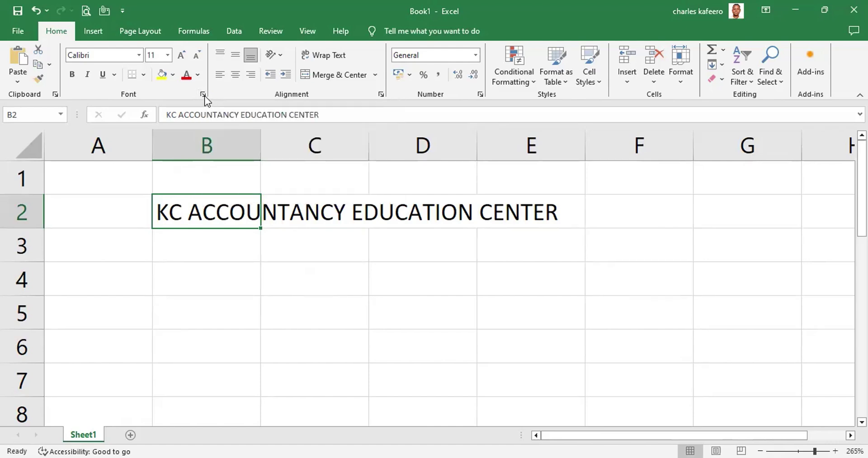
- Examine the font settings of cell B2 in the Format Cells dialog and close it without changing anything
left_click(204, 95)
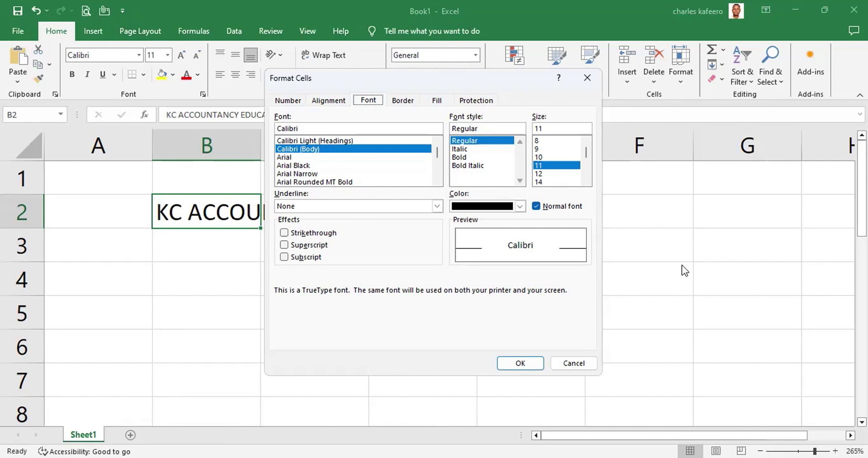
left_click(591, 78)
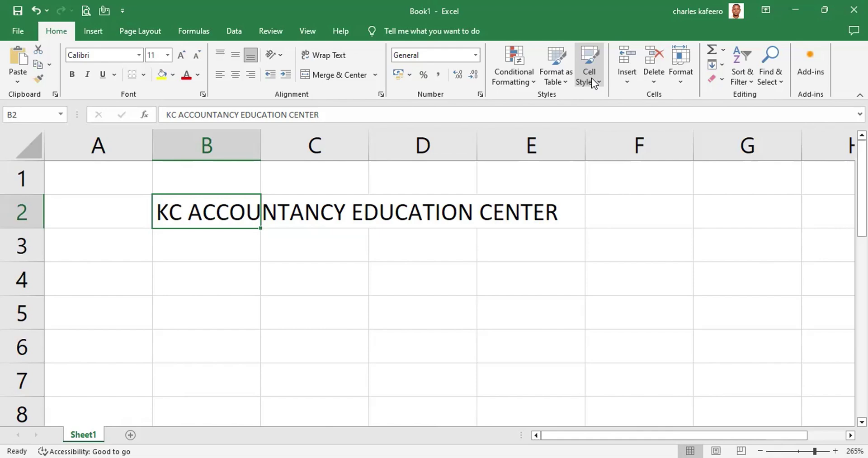
key("ctrl+shift+f")
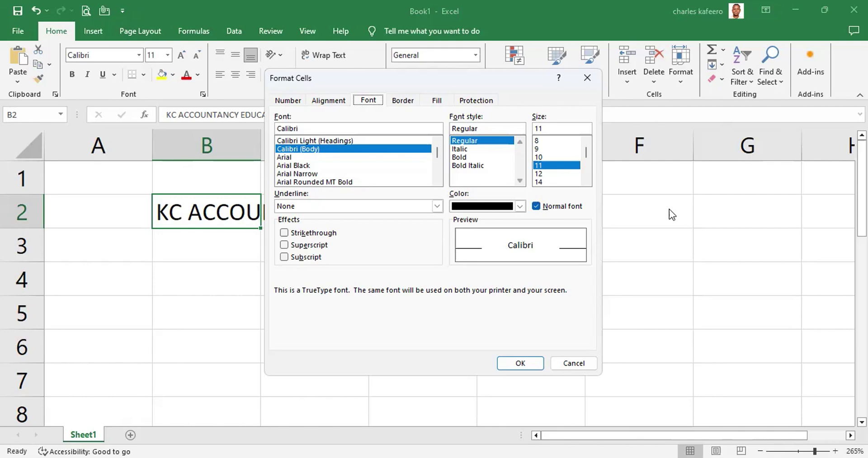
key("Escape")
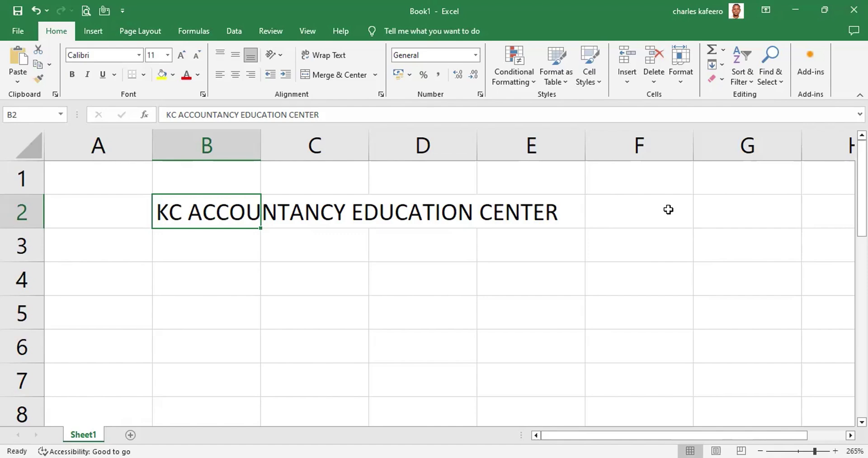
key("ctrl+shift+f")
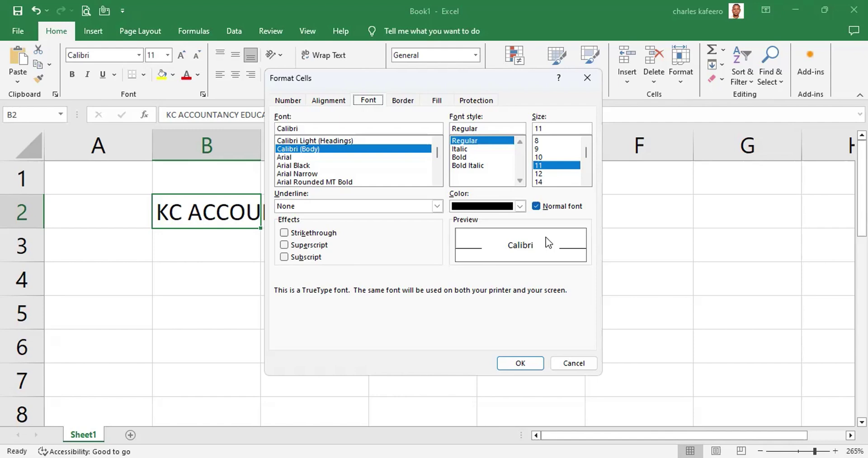
key("Escape")
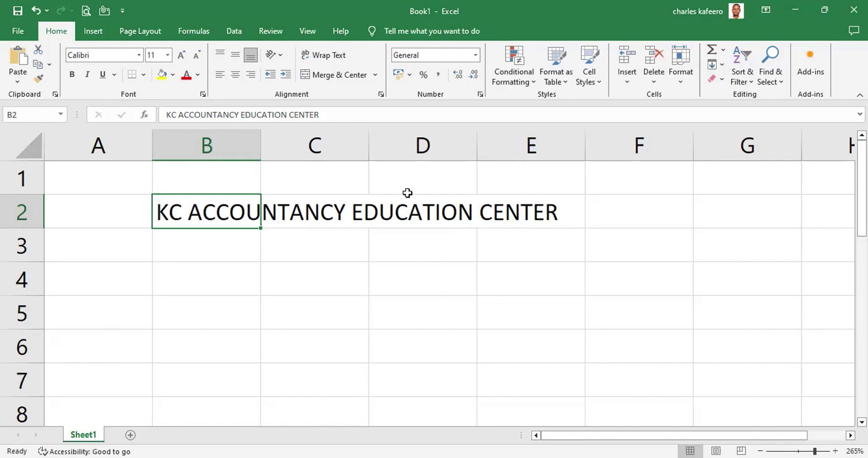
- Replace the title in cell B2 with the text "CPA"
left_click(173, 75)
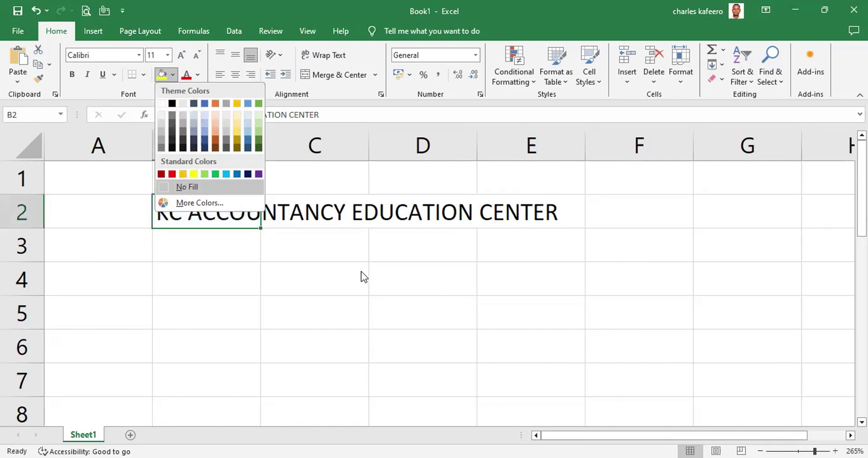
key("Escape")
double_click(247, 211)
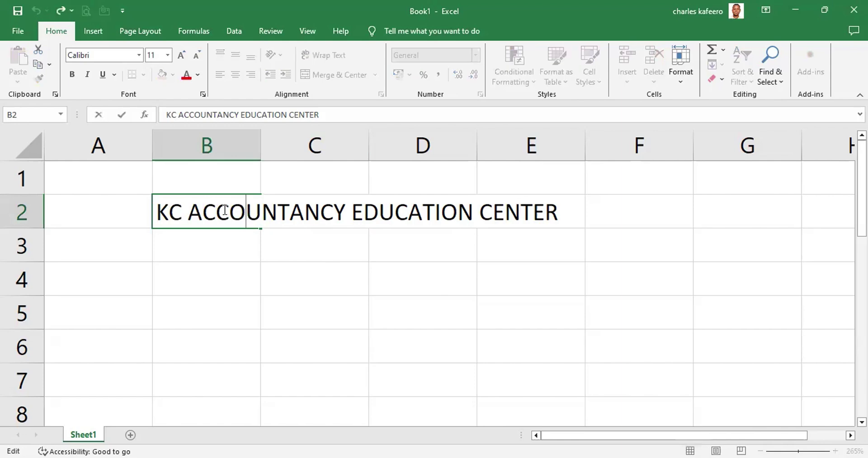
left_click_drag(156, 212, 566, 217)
key("Delete")
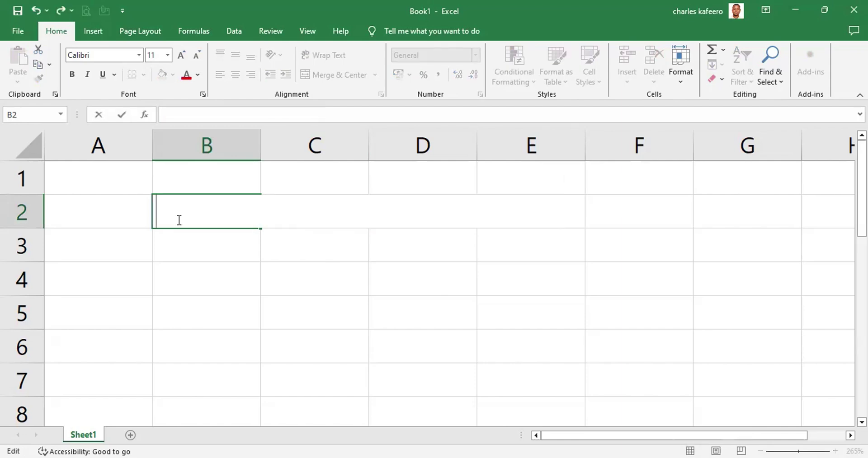
type("CPA")
left_click(213, 252)
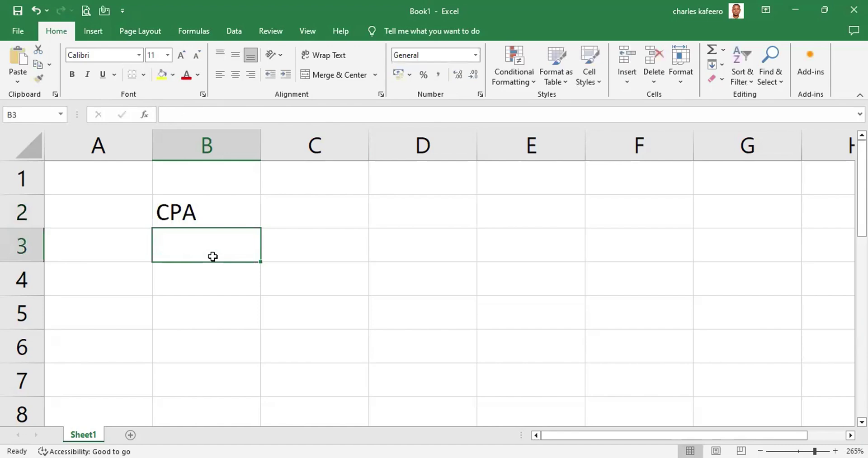
- Fill cell B2 with a darker blue theme colour and change it to the plain blue theme colour
left_click(215, 211)
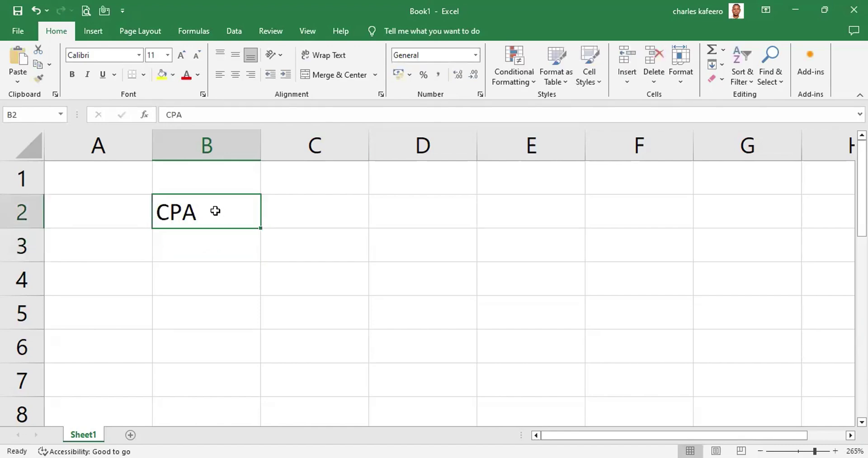
left_click(172, 76)
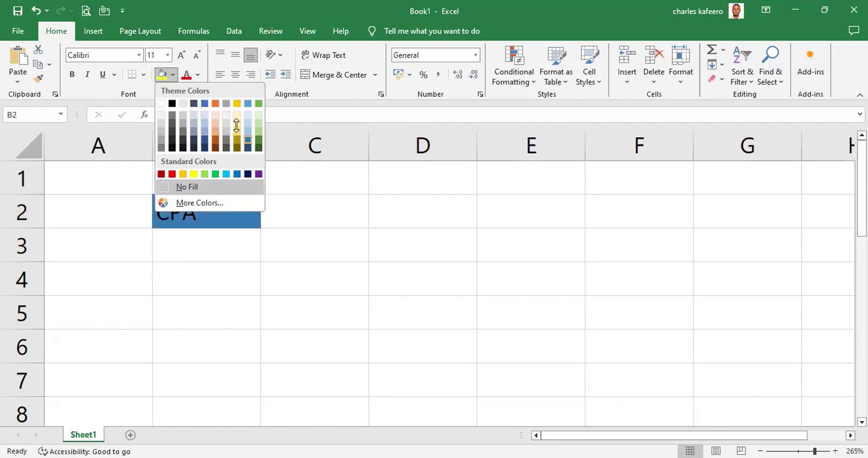
left_click(246, 140)
left_click(172, 76)
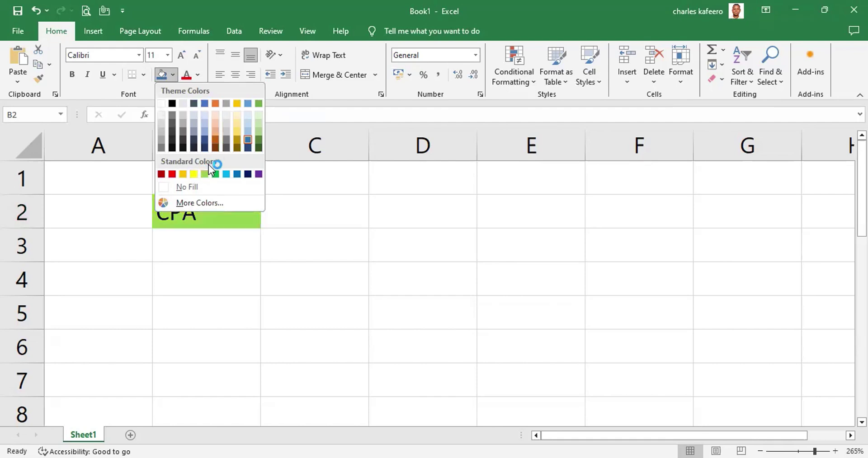
left_click(204, 104)
left_click(328, 245)
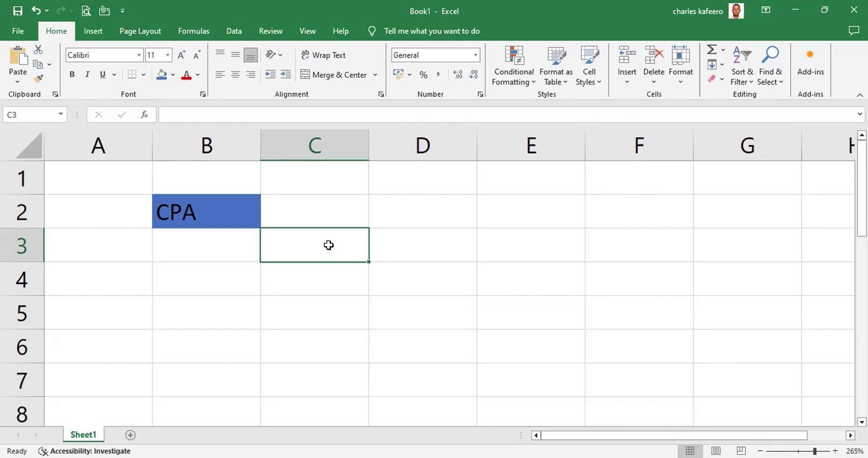
- Fill cell B2 with a dark blue shade from the theme colours
left_click(240, 200)
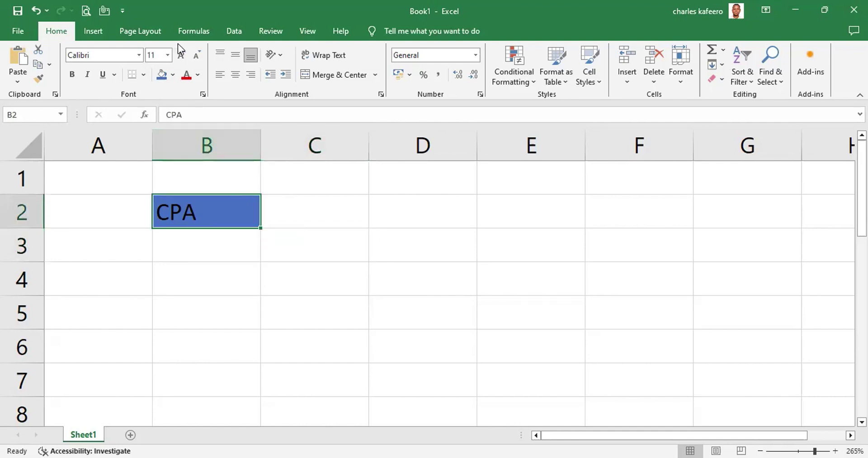
left_click(172, 75)
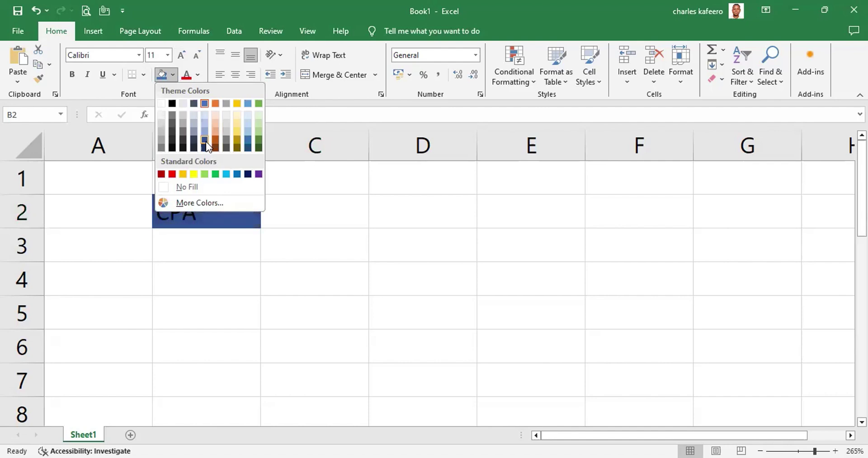
left_click(205, 142)
left_click(232, 135)
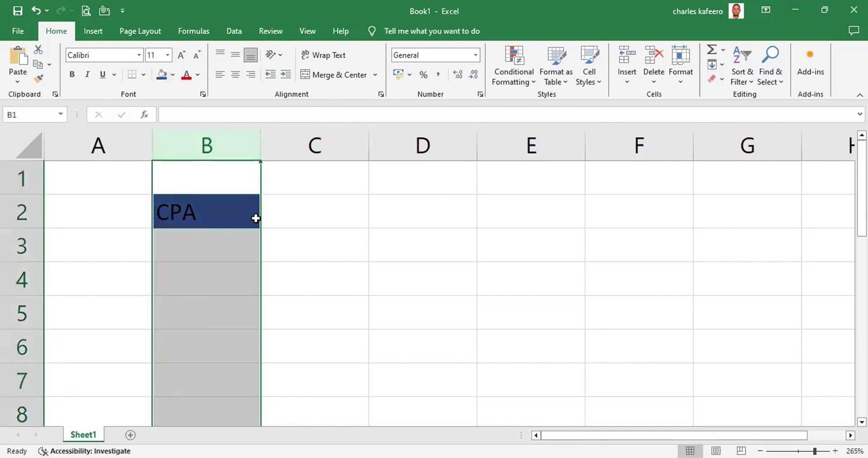
- Change the fill of cell B2 to a light gold theme shade and preview other fill colours
left_click(256, 219)
left_click(172, 75)
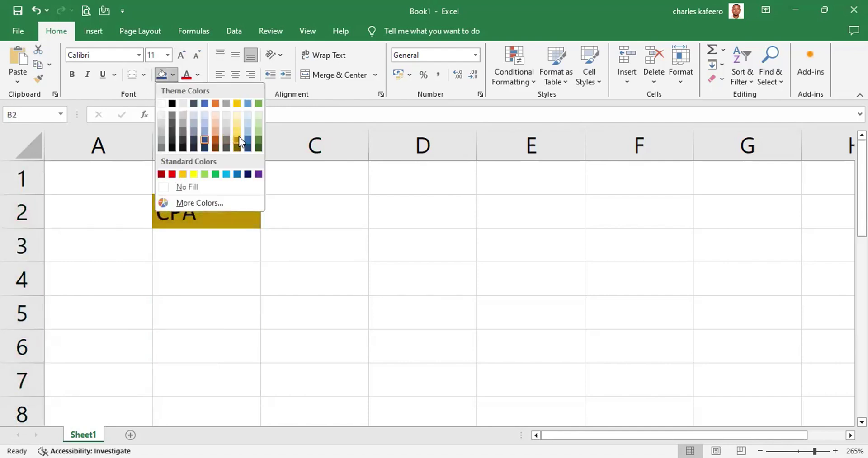
left_click(239, 132)
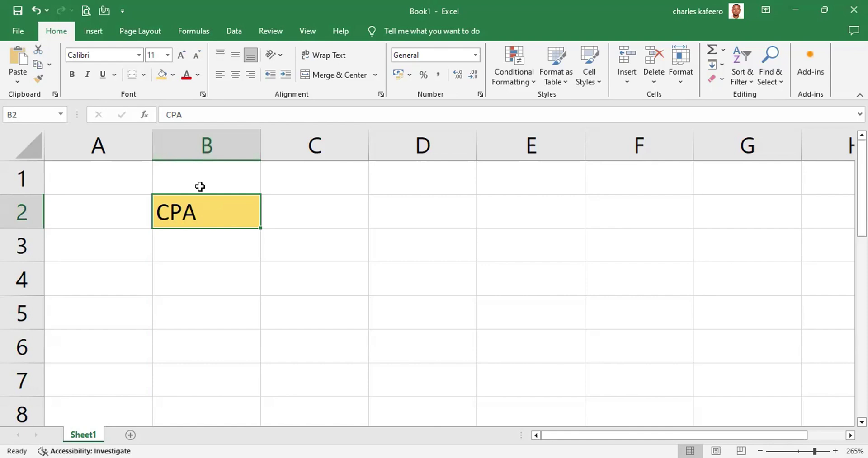
left_click(173, 76)
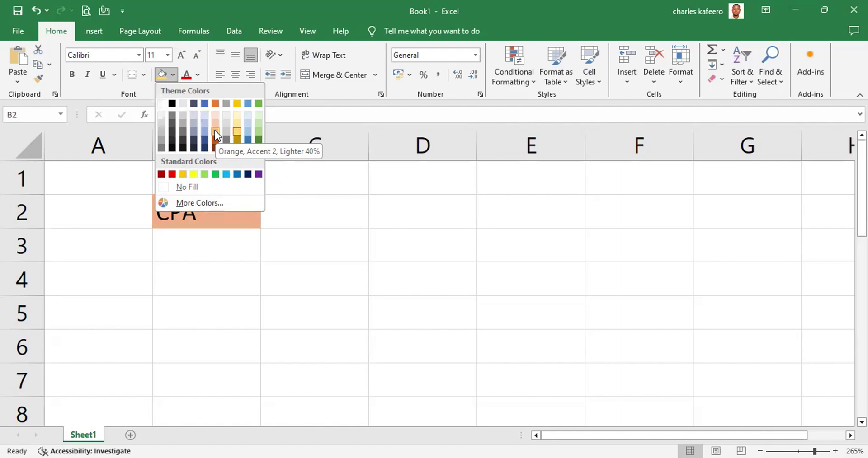
key("Escape")
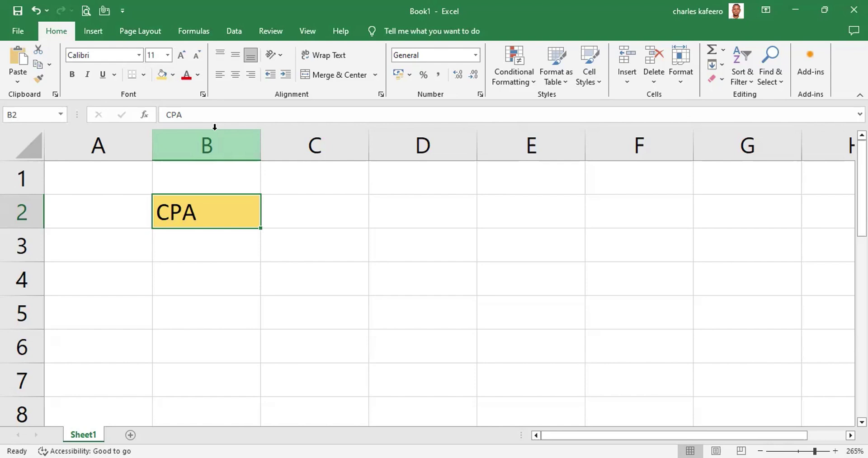
- Remove the background colour from cell B2 by setting it to No Fill
left_click(174, 74)
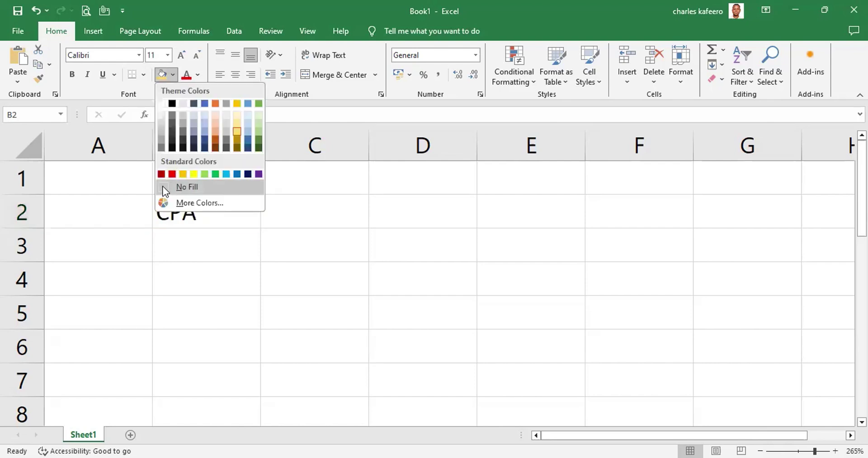
left_click(164, 187)
left_click(262, 250)
- Set the font colour of the CPA text in cell B2 to standard blue and back to black
left_click(211, 216)
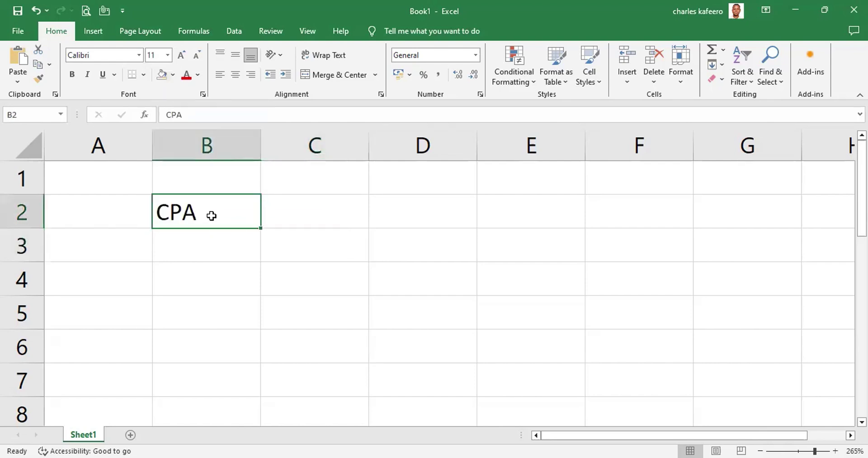
left_click(196, 74)
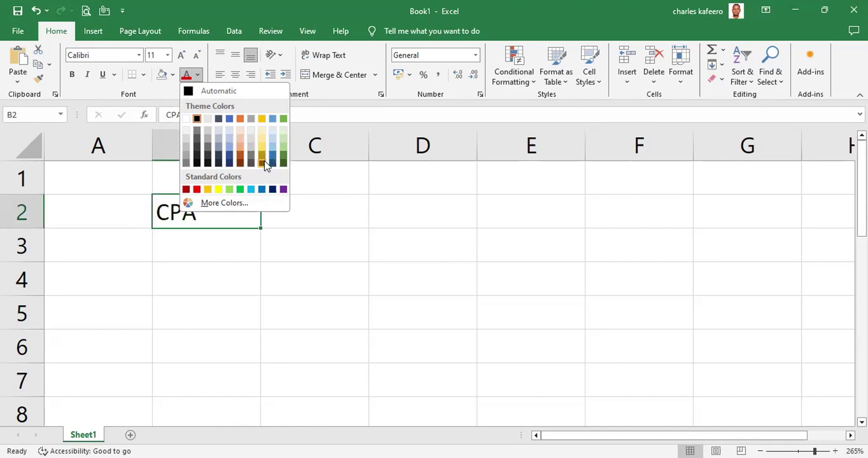
left_click(219, 150)
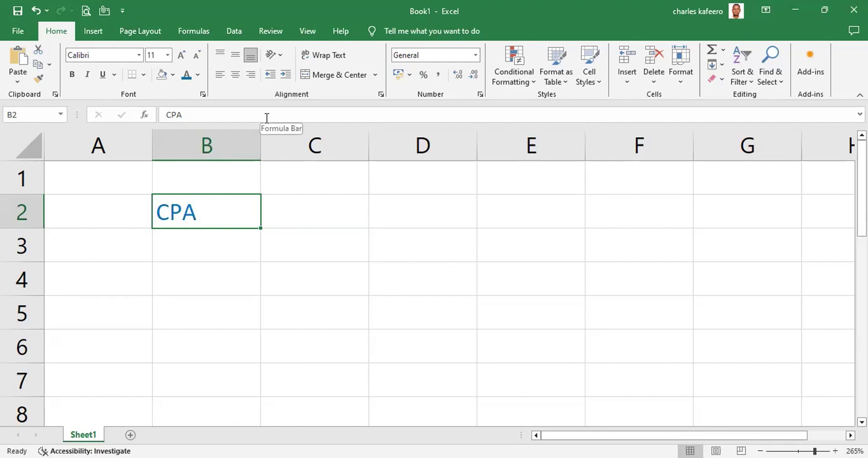
left_click(198, 75)
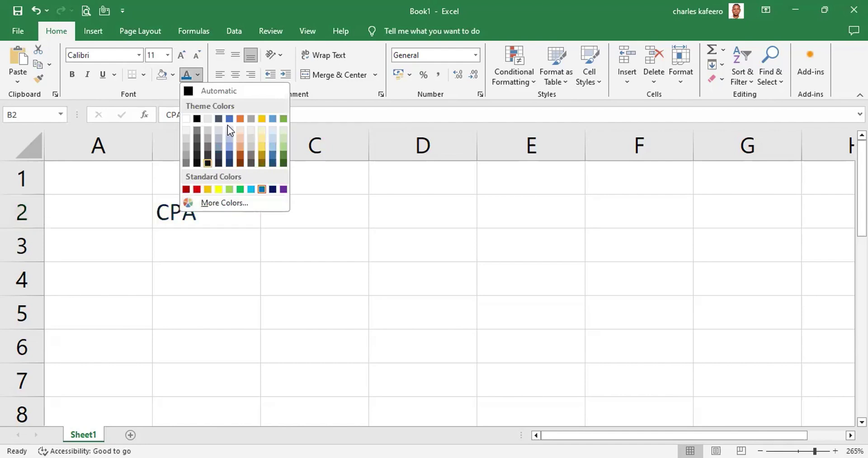
left_click(197, 119)
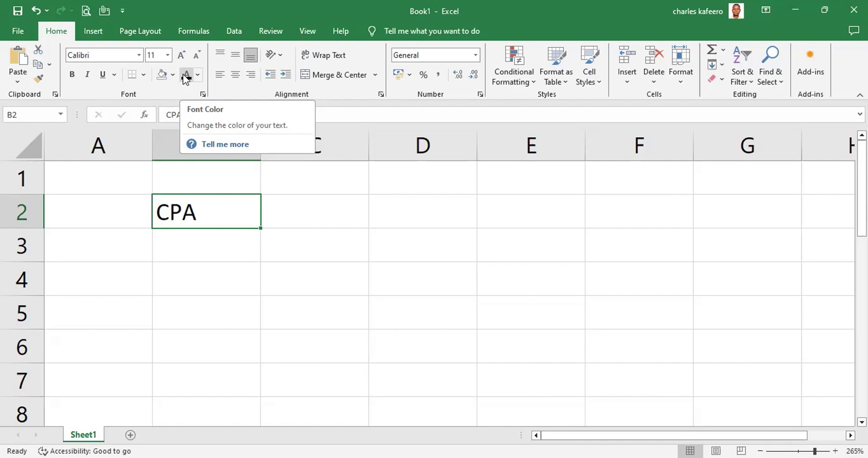
- Examine the available border options for cell B2 without applying any of them
left_click(143, 75)
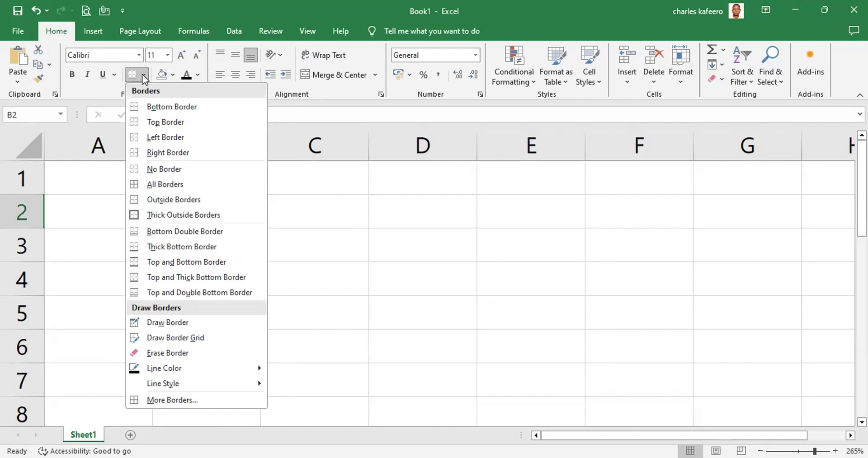
left_click(208, 176)
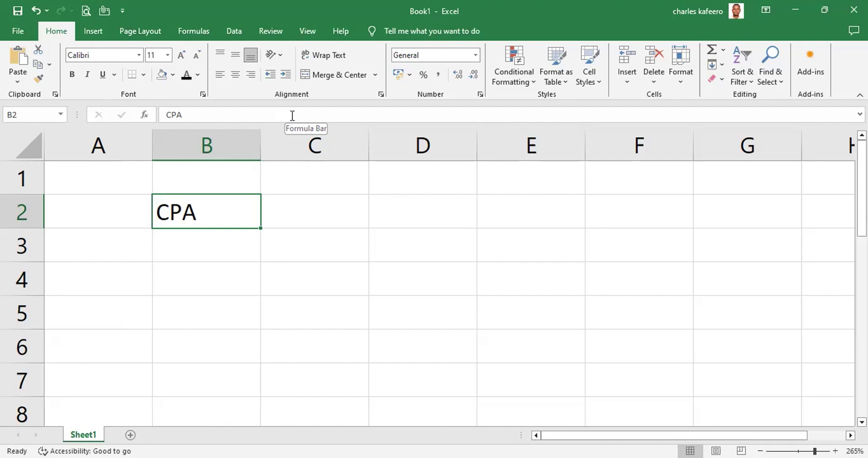
- Paste a screenshot of the Alignment command group at cell D2 and delete the pasted picture
key("alt+Tab")
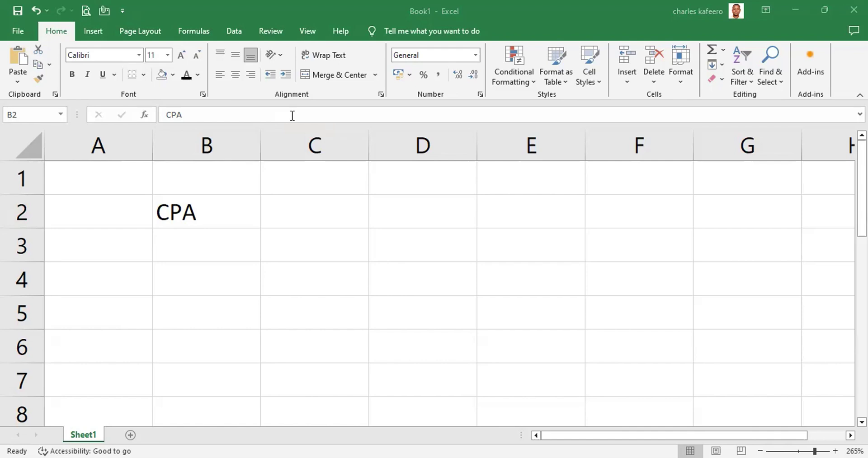
left_click(385, 99)
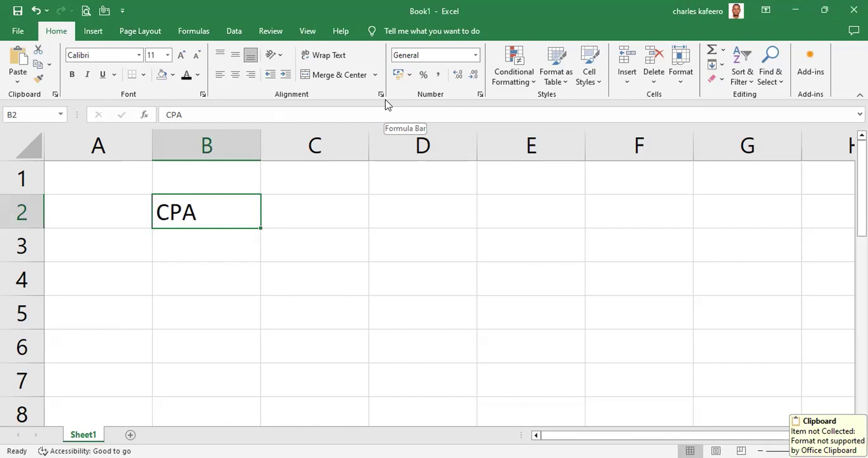
left_click(420, 211)
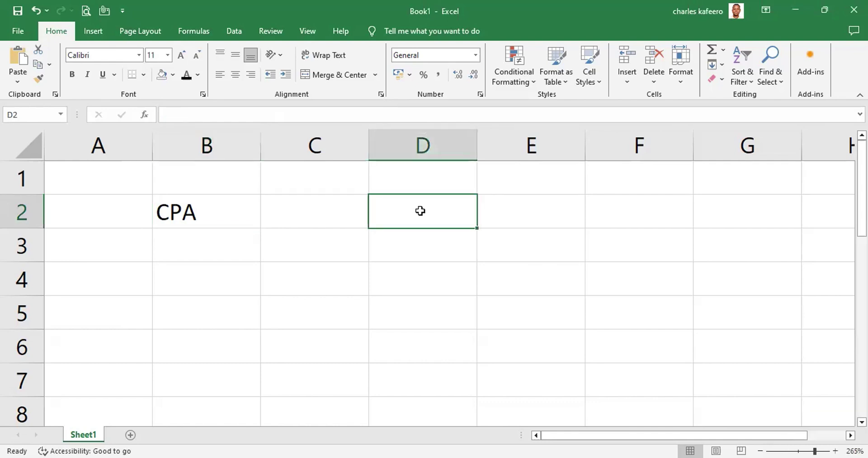
right_click(421, 212)
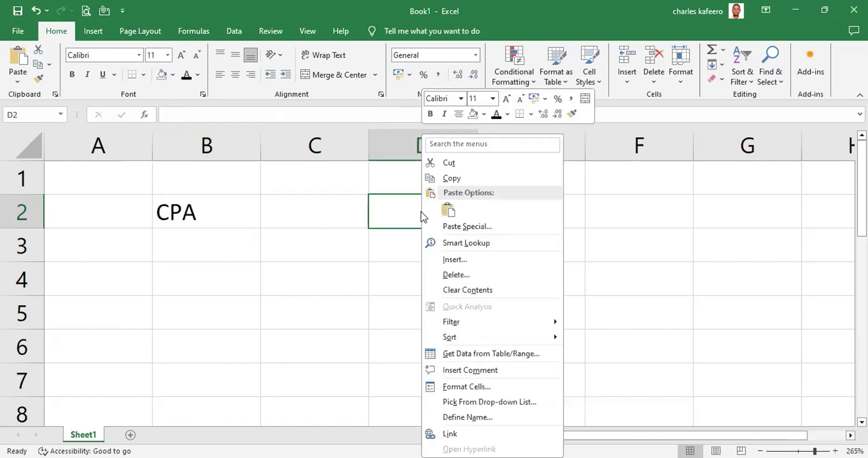
left_click(449, 213)
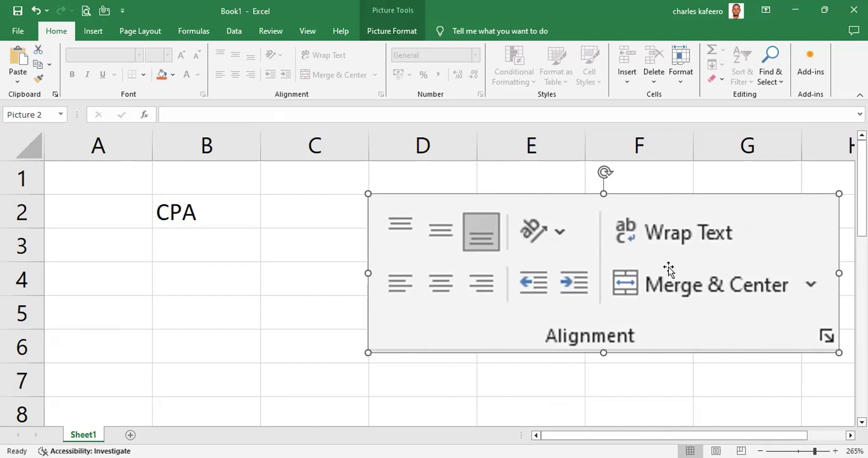
key("Delete")
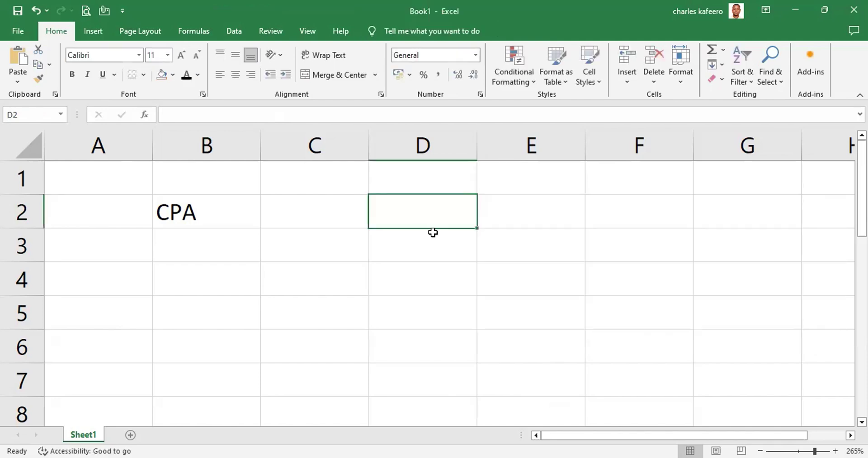
- Centre and right-align the CPA text in cell B2, and return it to left alignment
left_click(194, 211)
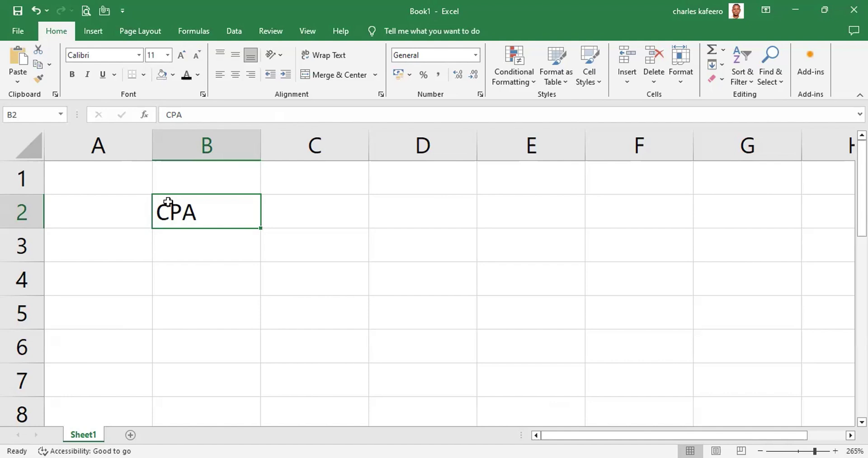
left_click(220, 75)
left_click(235, 77)
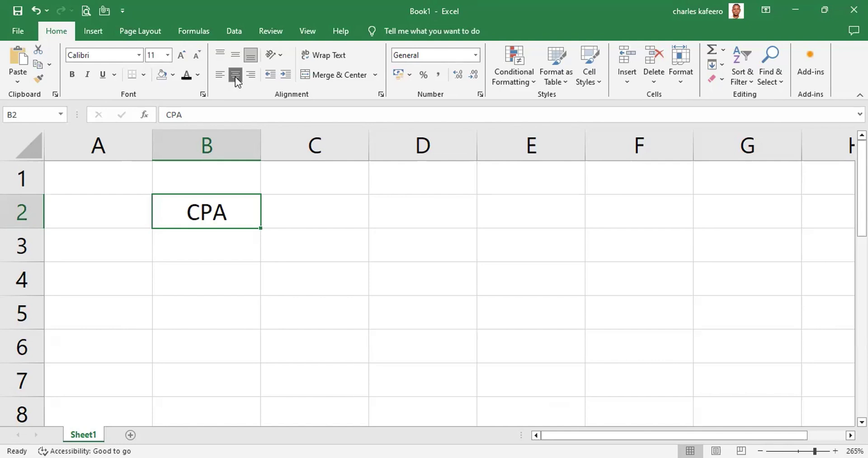
left_click(250, 76)
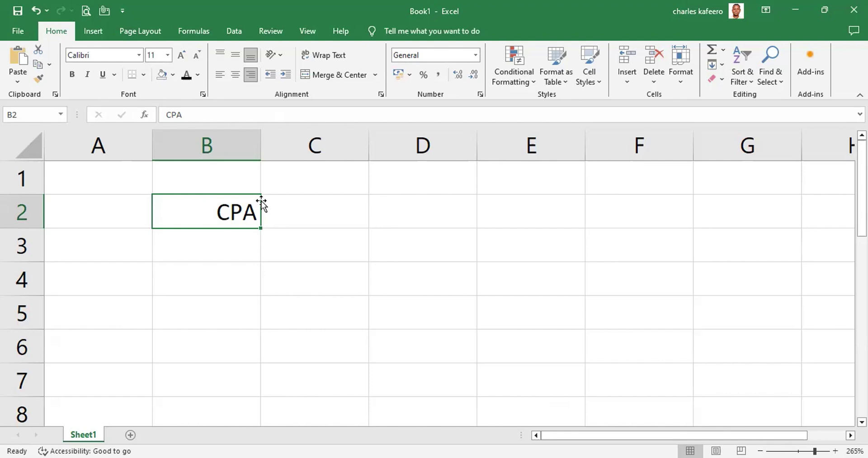
left_click(220, 75)
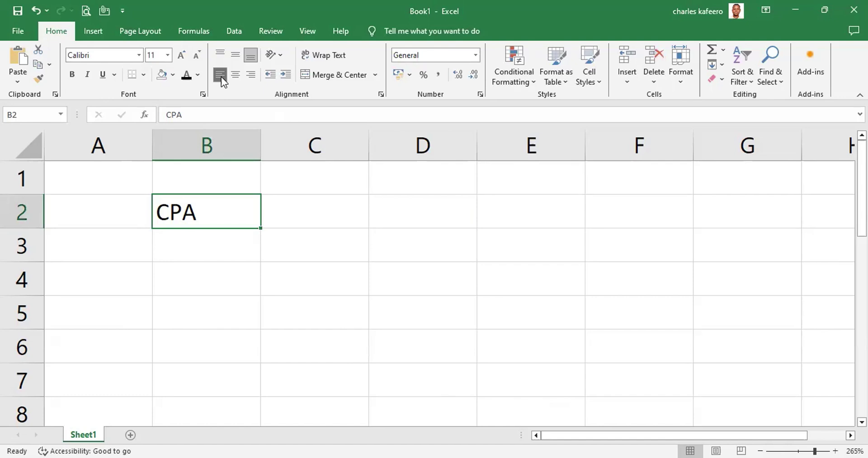
- Rotate the CPA text in cell B2 to an orientation of -90 degrees
left_click(381, 94)
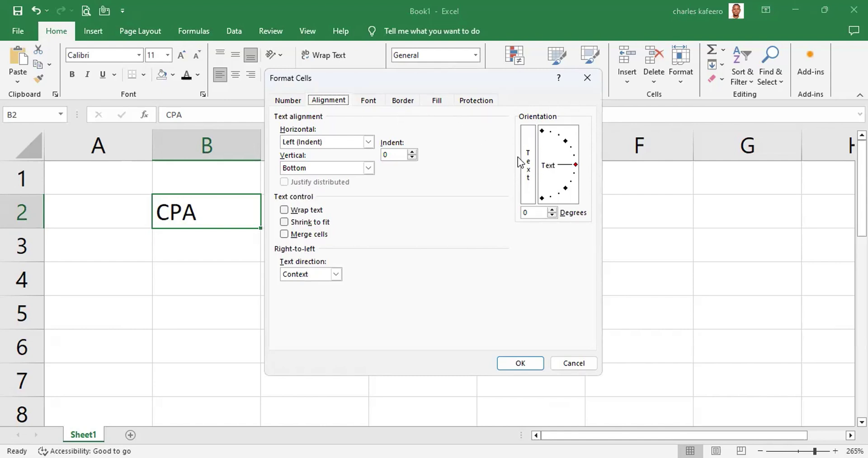
left_click(566, 141)
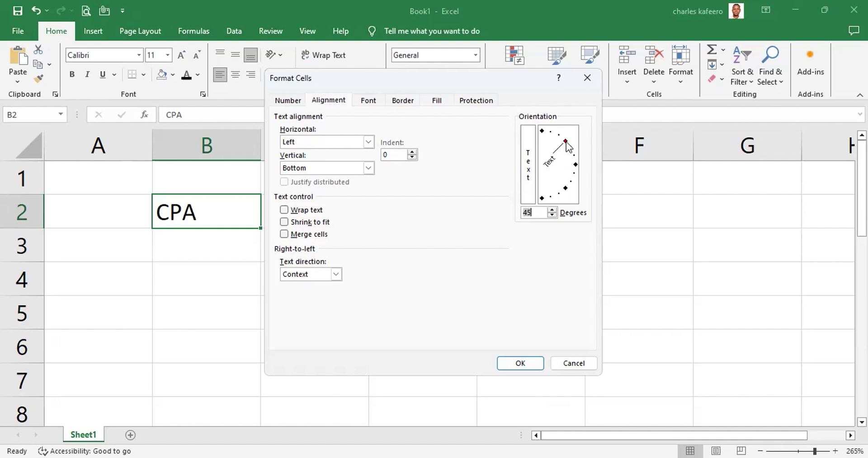
left_click(570, 175)
left_click(543, 198)
key("Return")
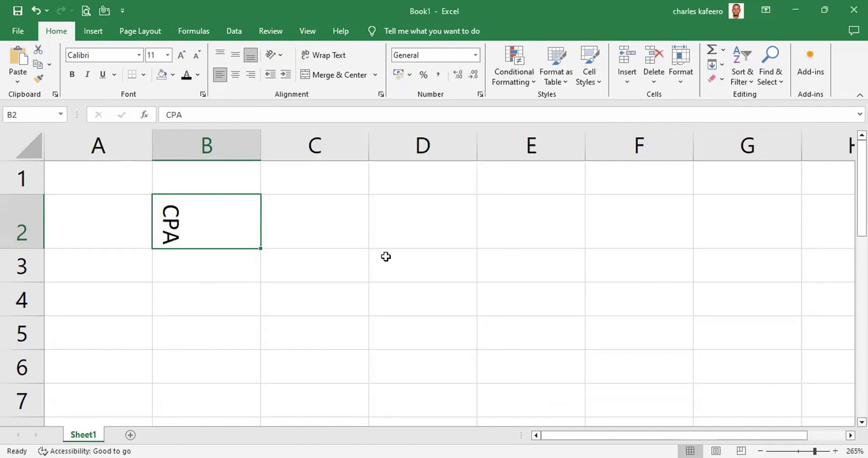
- Set the orientation of the CPA text in cell B2 to 49 degrees and back to 0 degrees
left_click(380, 95)
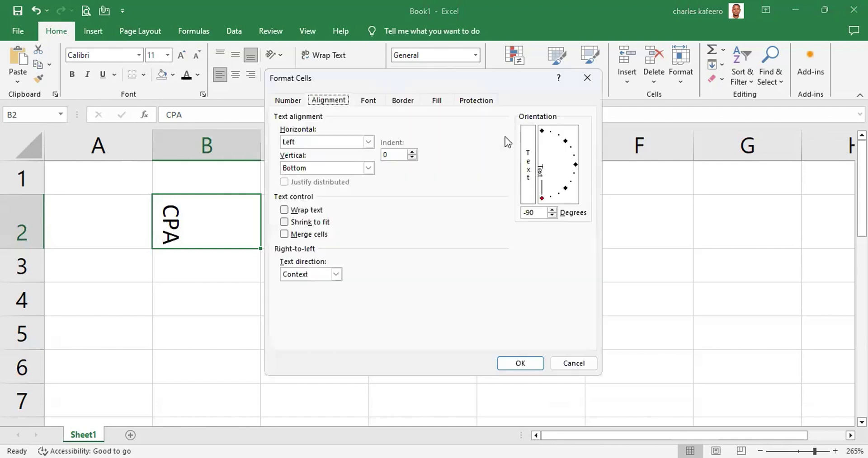
left_click(564, 144)
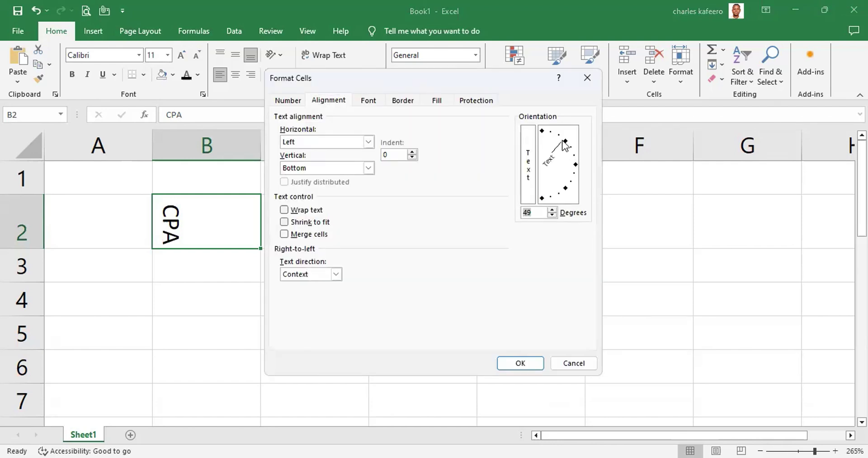
key("Return")
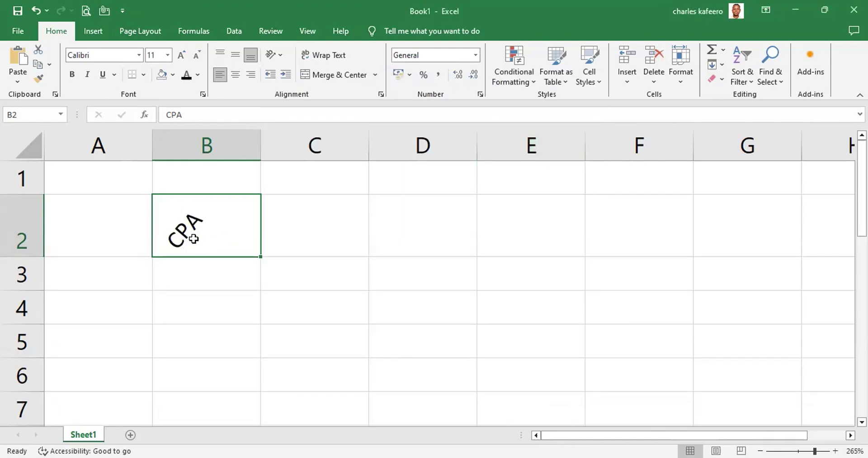
left_click(381, 93)
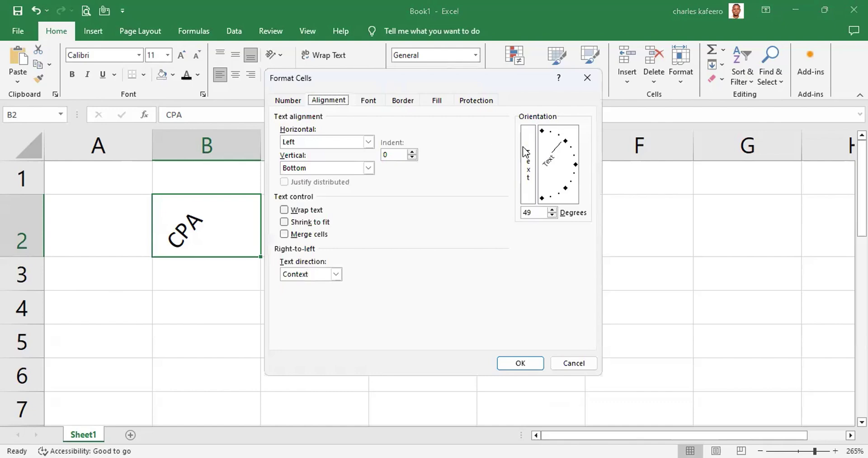
left_click(574, 165)
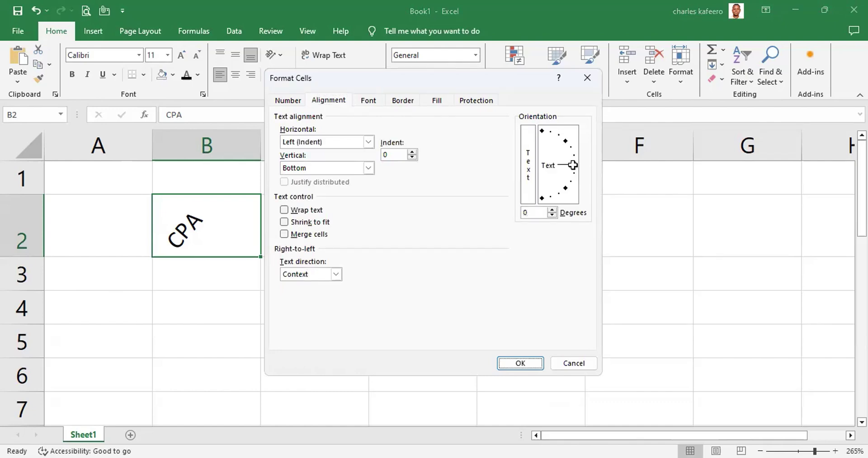
key("Return")
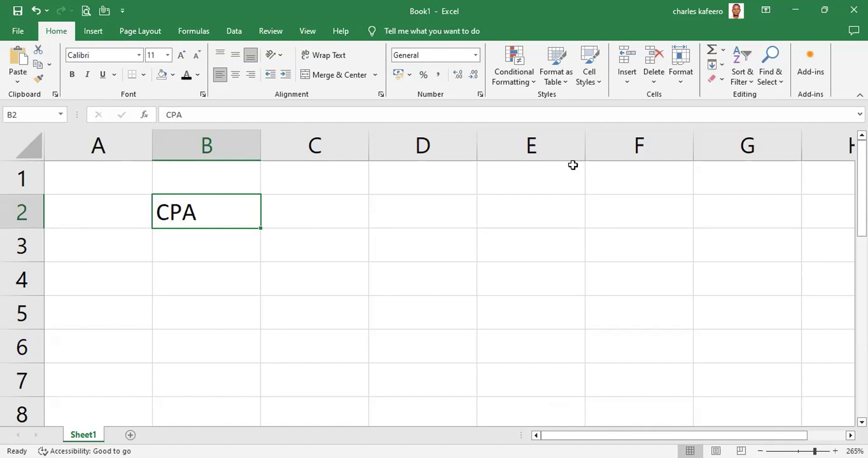
- Examine the Number and Alignment settings in the Format Cells dialog for cell B2 without changing them
left_click(381, 94)
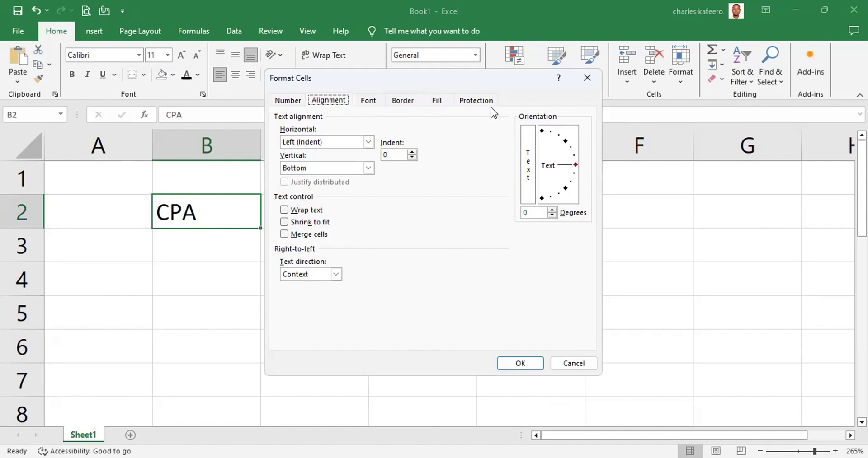
left_click(295, 101)
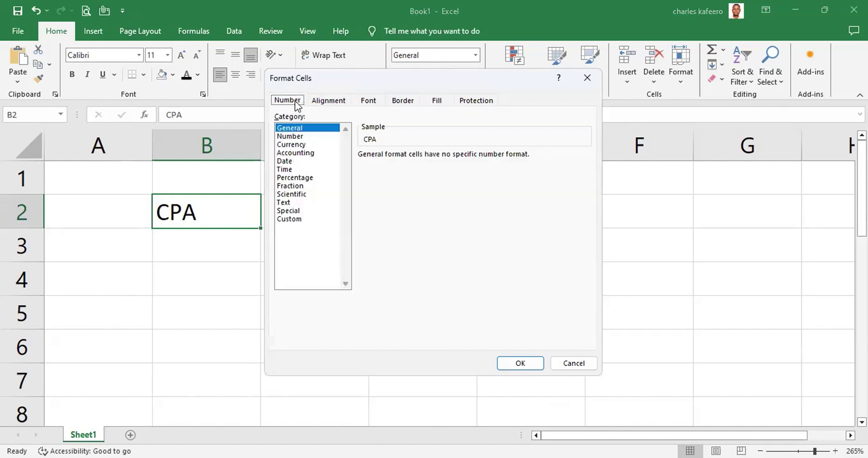
left_click(333, 100)
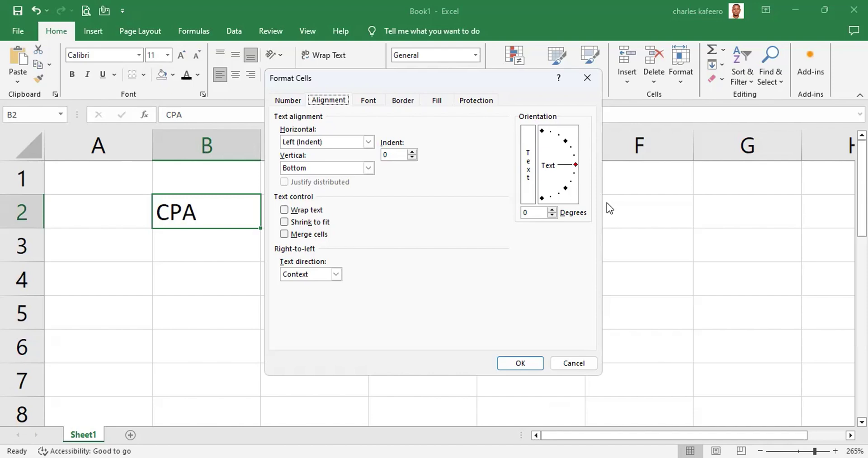
left_click(588, 79)
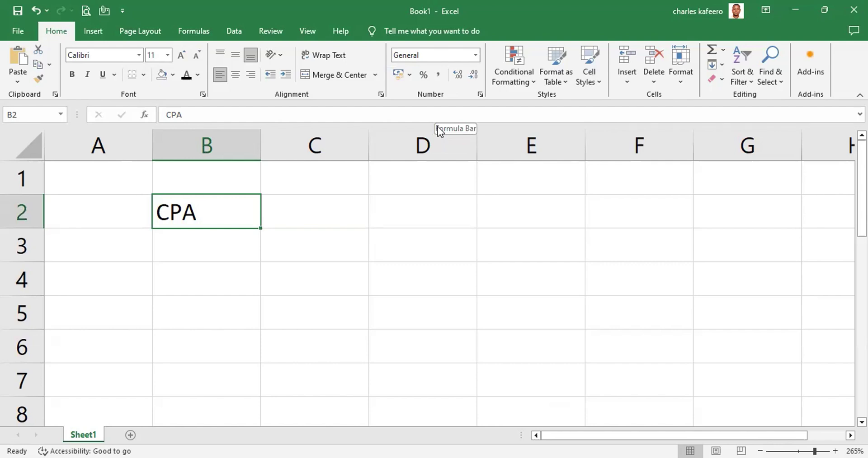
- Paste a screenshot of the Number command group at cell D2 and delete the pasted picture
key("alt+Tab")
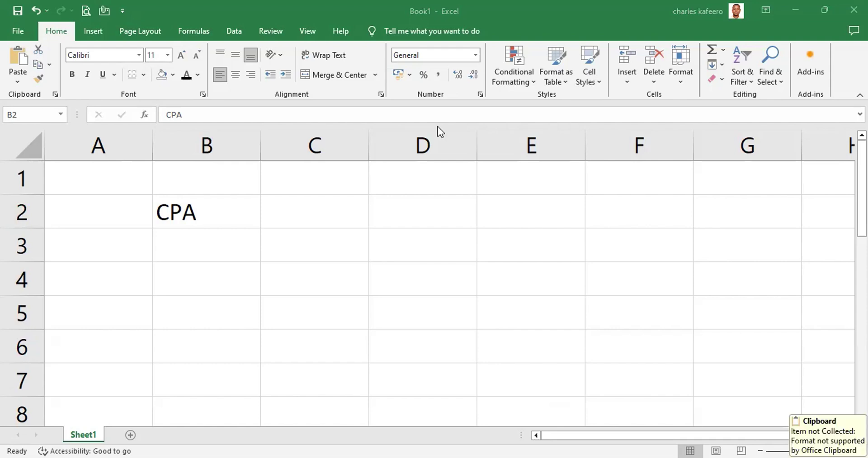
key("alt+Tab")
left_click(423, 207)
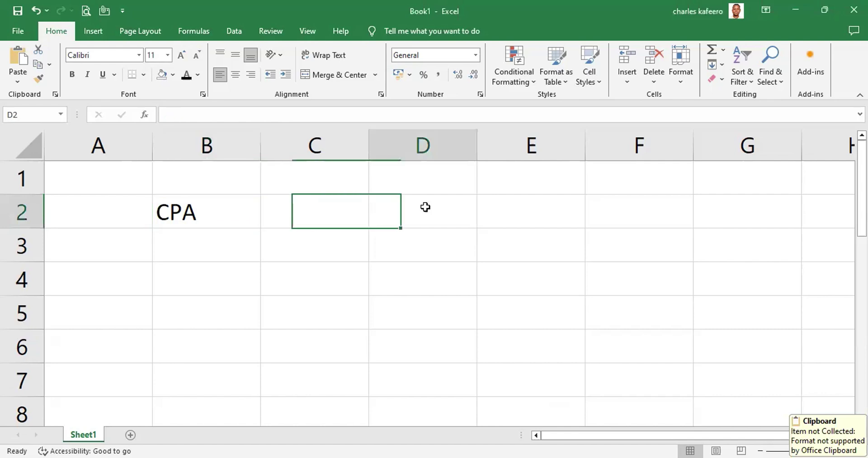
right_click(439, 219)
left_click(454, 210)
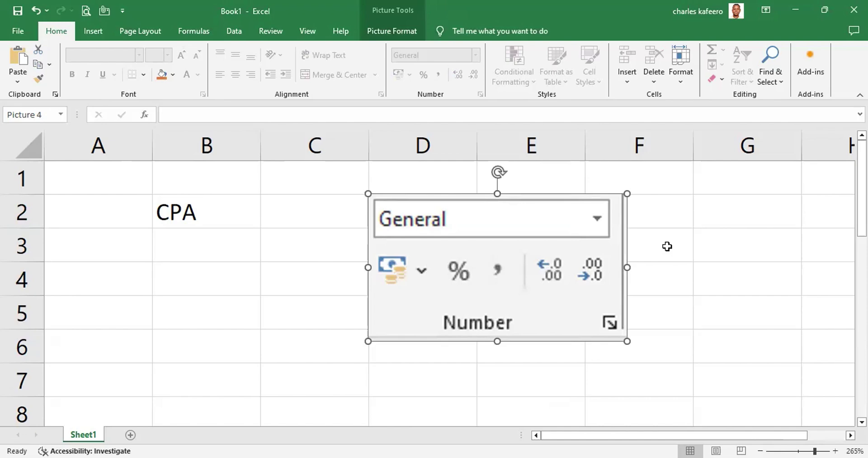
key("Delete")
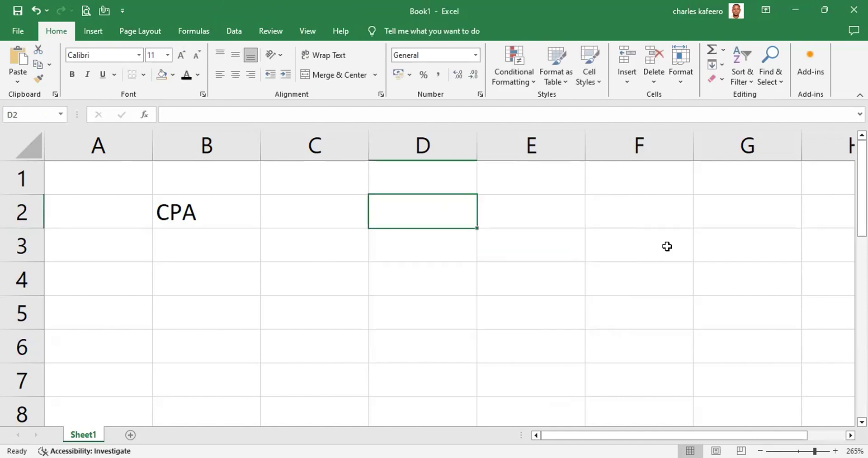
- Enter the number 90000 in cell B3, directly below the CPA text
left_click(177, 210)
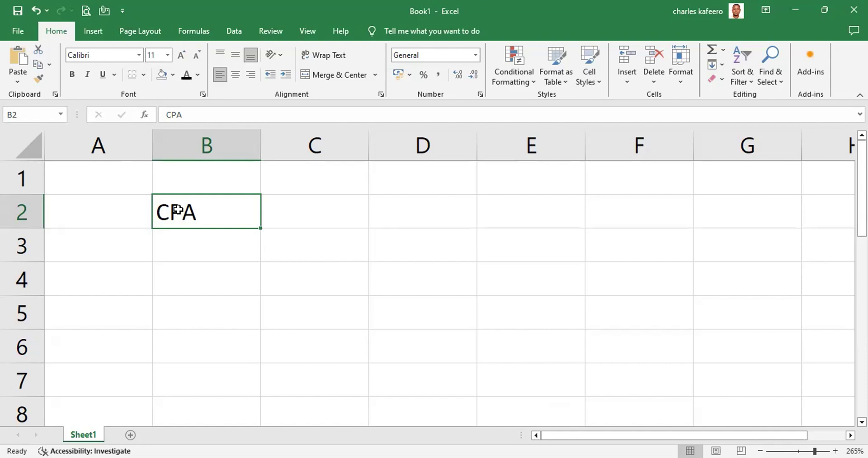
left_click(183, 243)
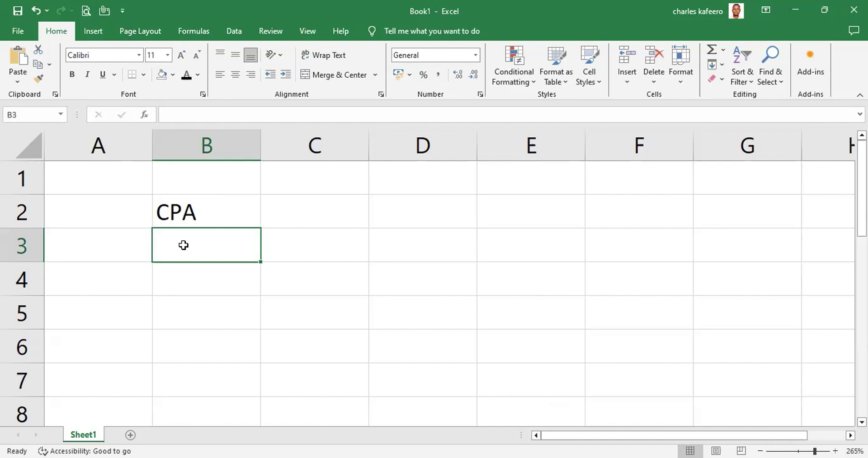
type("9000")
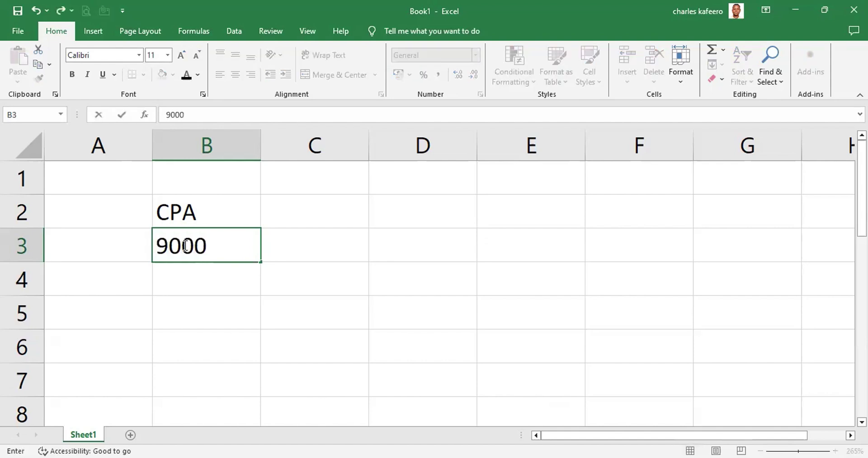
type("0")
left_click(330, 243)
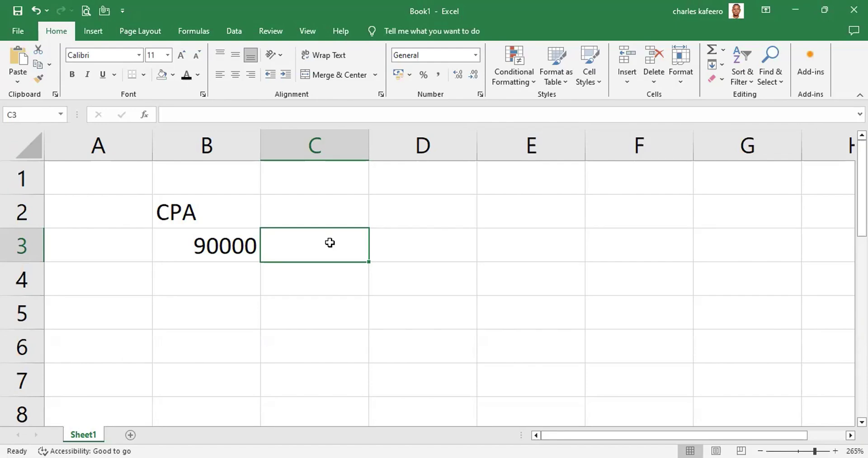
- Choose the Number format with the 1000 separator for cell B3 in the Format Cells dialog
left_click(233, 242)
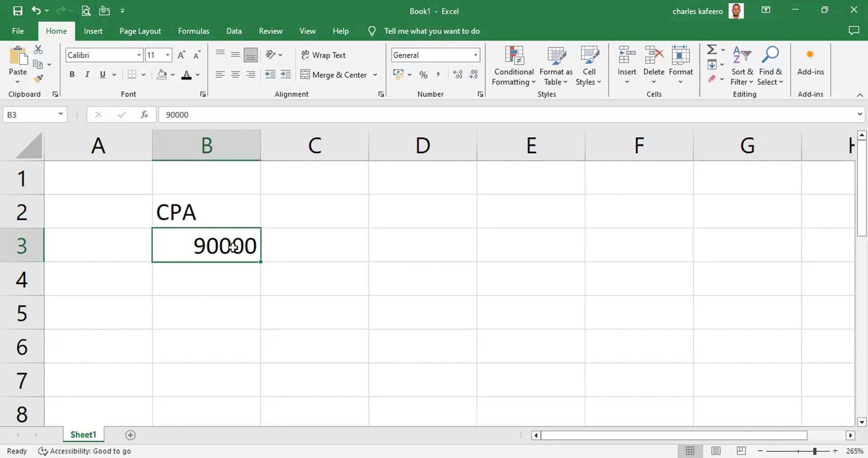
left_click(304, 242)
left_click(234, 244)
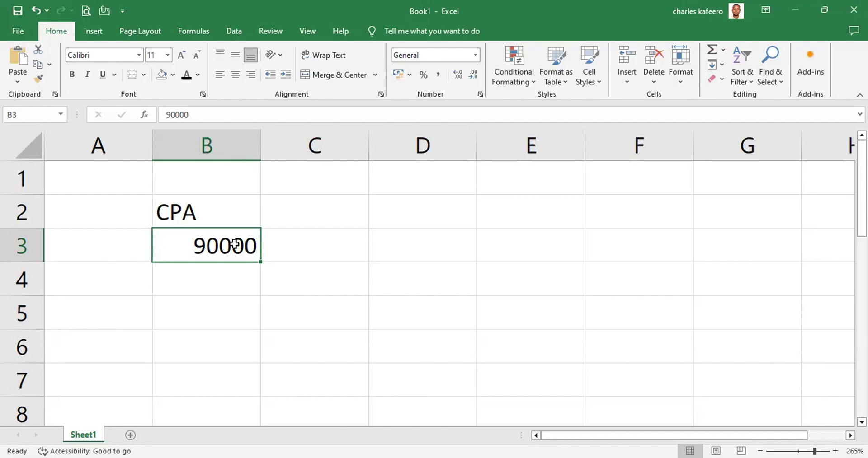
left_click(480, 93)
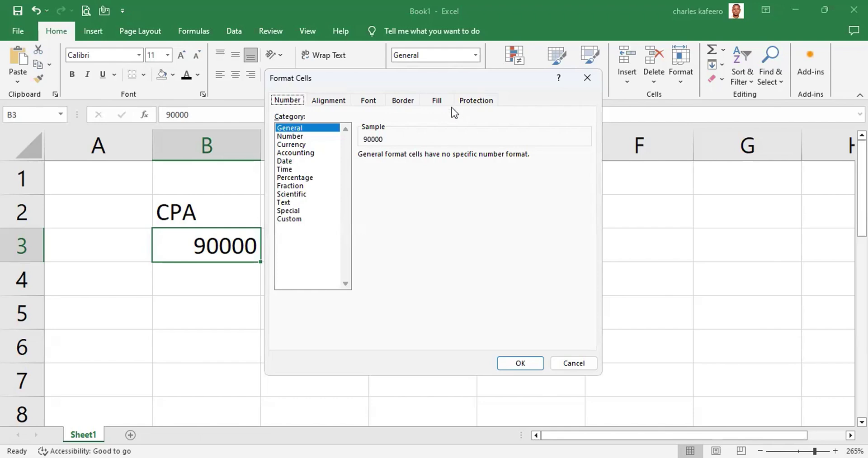
left_click(302, 136)
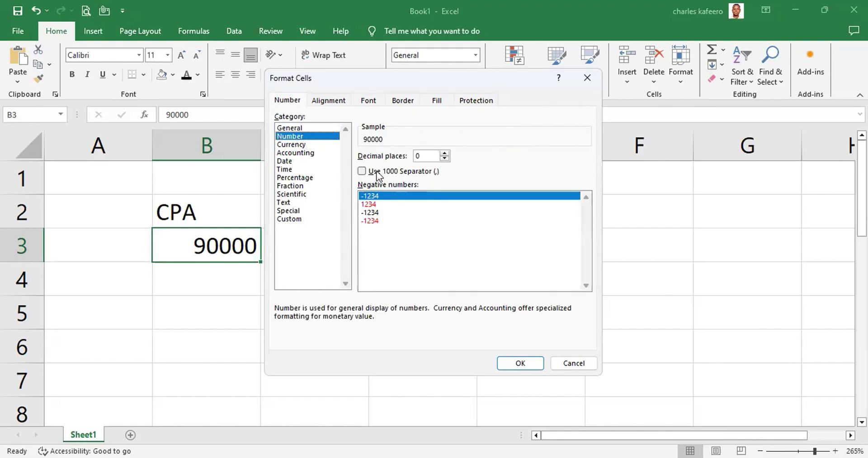
left_click(362, 171)
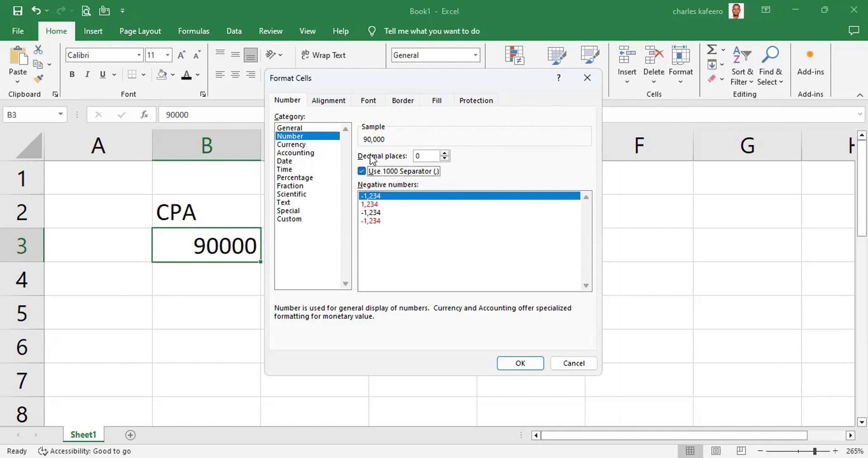
- Compare the number categories in the Format Cells dialog and apply the Currency format with the USh symbol to cell B3
left_click(296, 145)
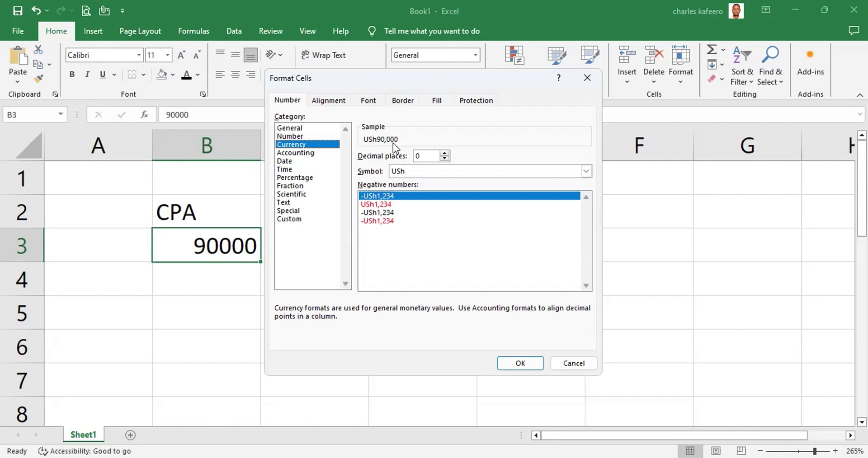
left_click(586, 171)
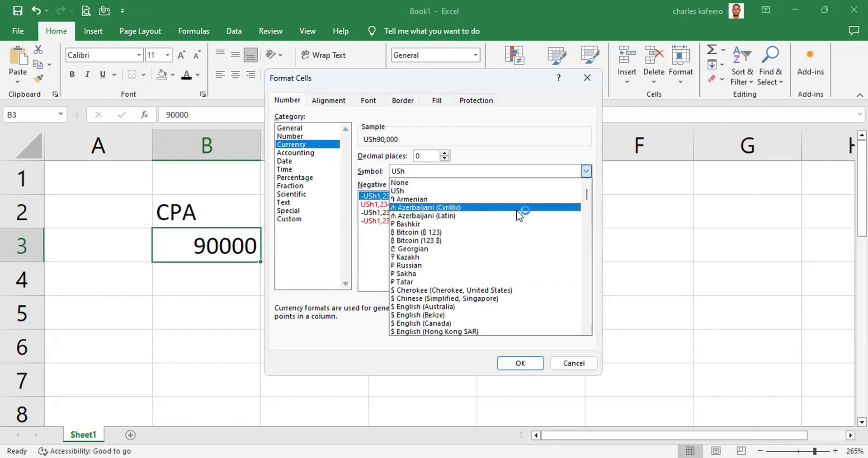
left_click(546, 191)
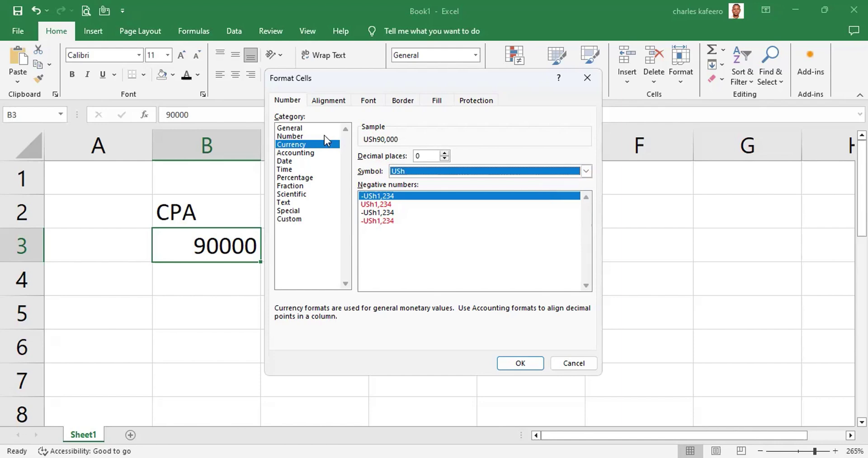
left_click(298, 136)
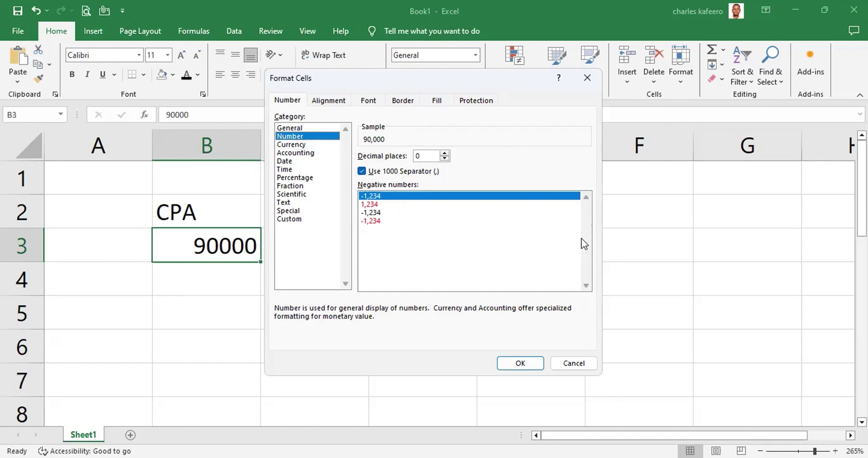
left_click(303, 170)
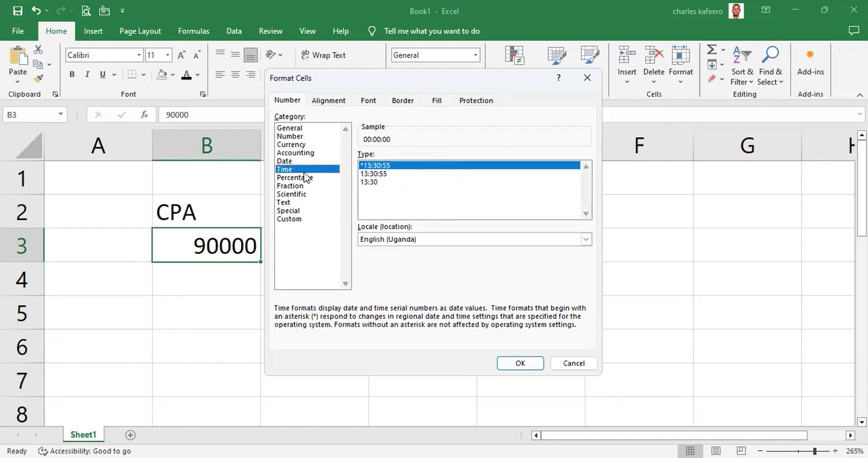
left_click(306, 177)
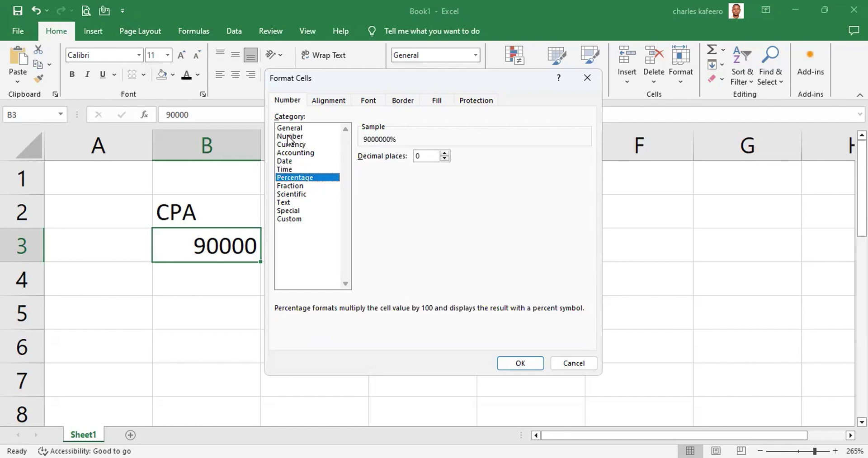
left_click(299, 136)
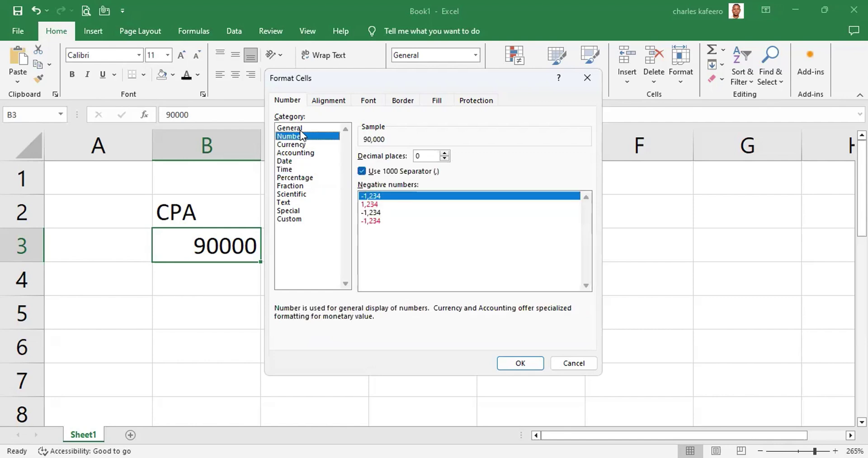
left_click(301, 127)
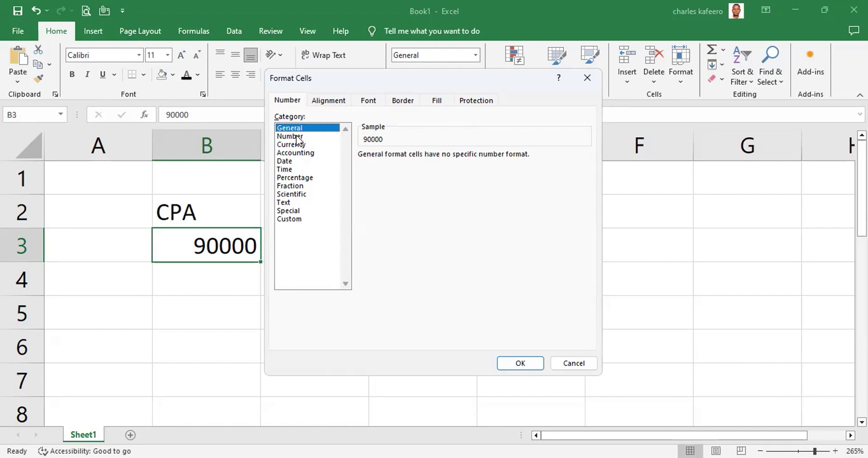
left_click(302, 144)
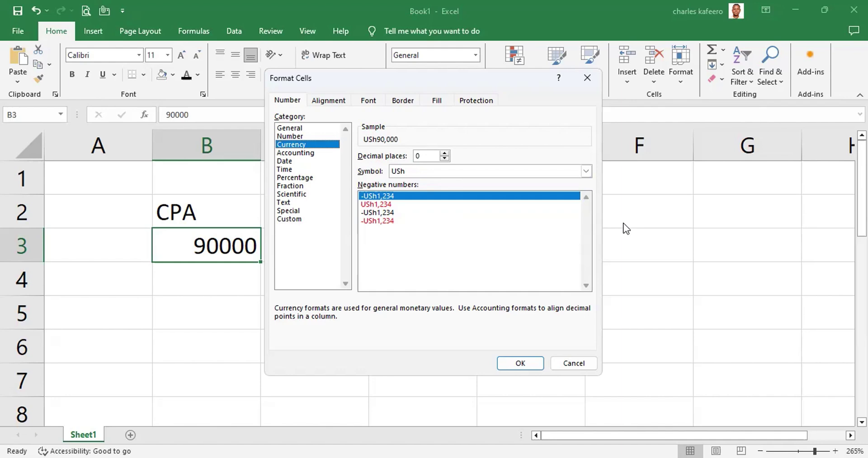
key("Return")
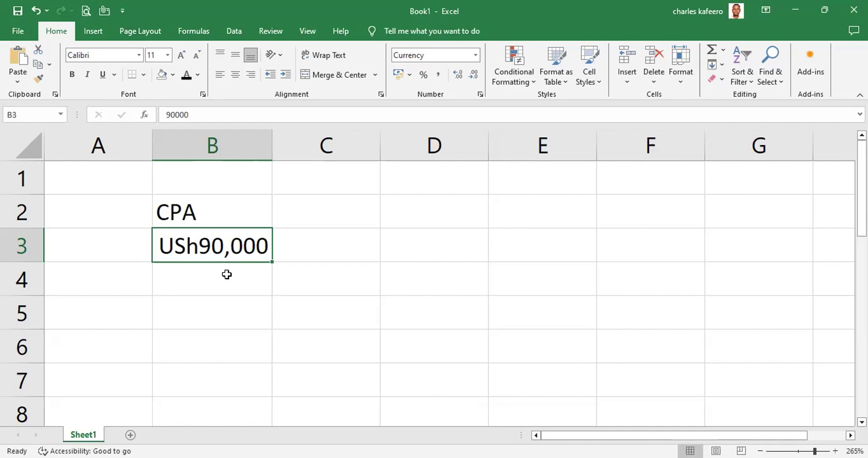
- Examine the General, Number and Custom number categories and the border settings for cell B3 in the Format Cells dialog without changing them
key("ctrl+1")
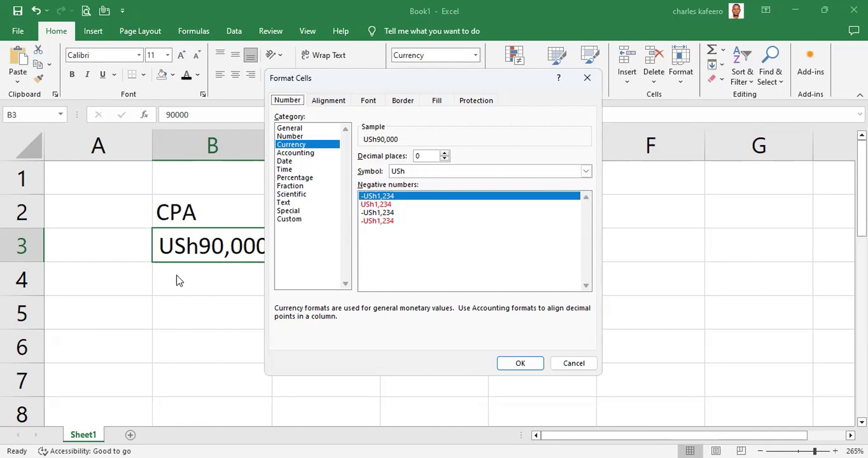
left_click(321, 129)
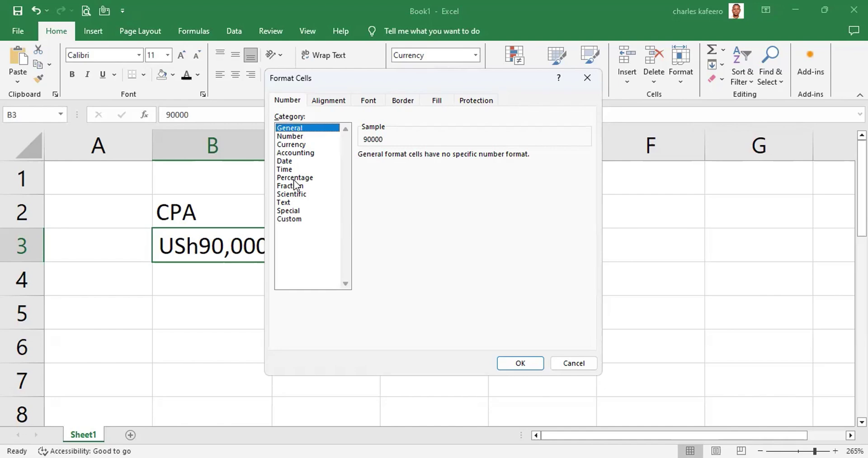
key("shift+Tab")
key("Tab")
key("Tab")
key("Tab")
key("Tab")
key("b")
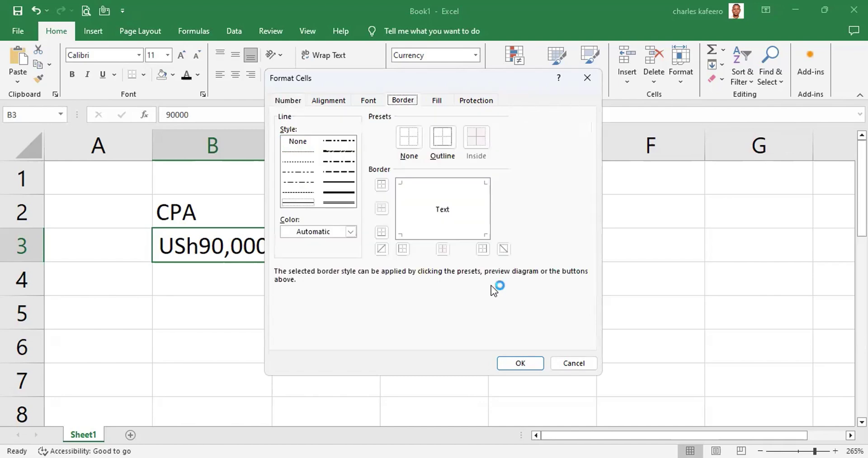
key("ctrl+Tab")
key("ctrl+Tab")
key("ctrl+Tab")
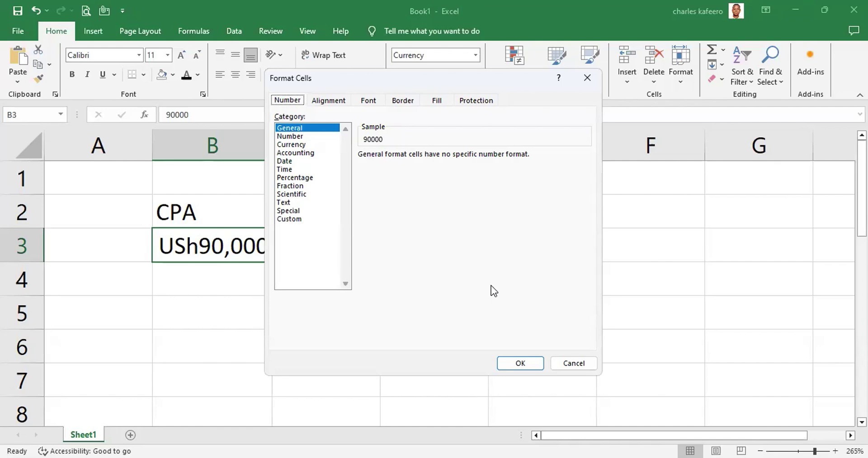
left_click(315, 137)
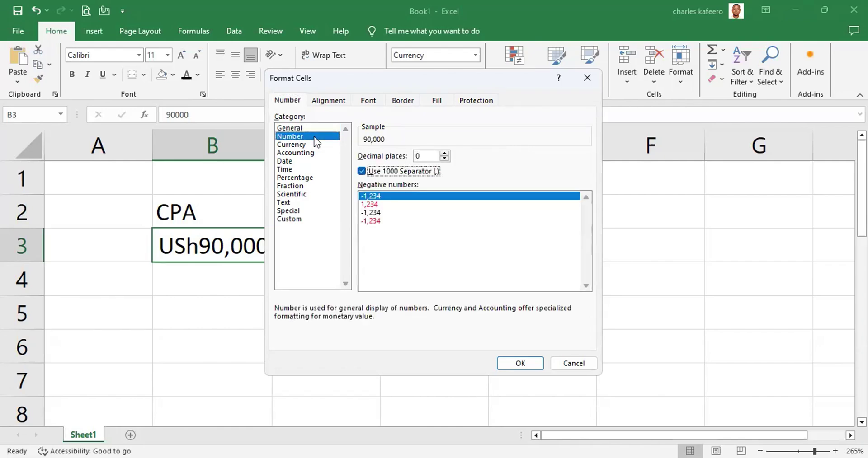
left_click(291, 219)
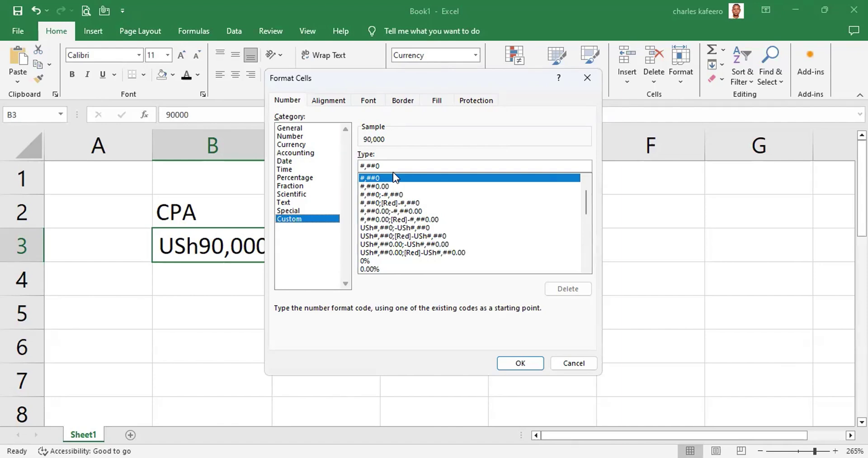
key("Escape")
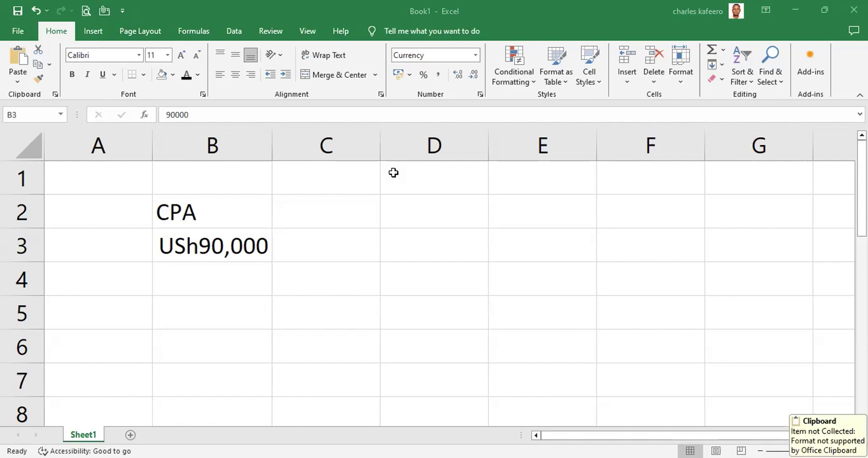
- Paste a screenshot of the Styles command group at cell D2 and delete the pasted picture
left_click(608, 97)
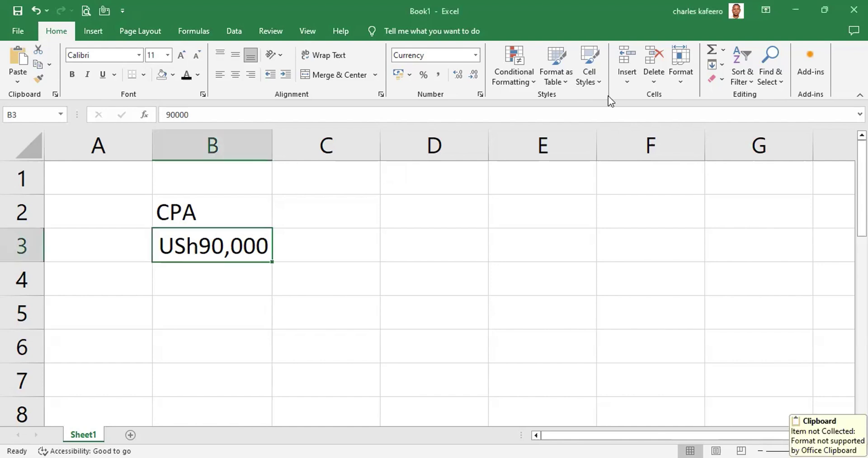
left_click(453, 214)
right_click(459, 221)
left_click(482, 211)
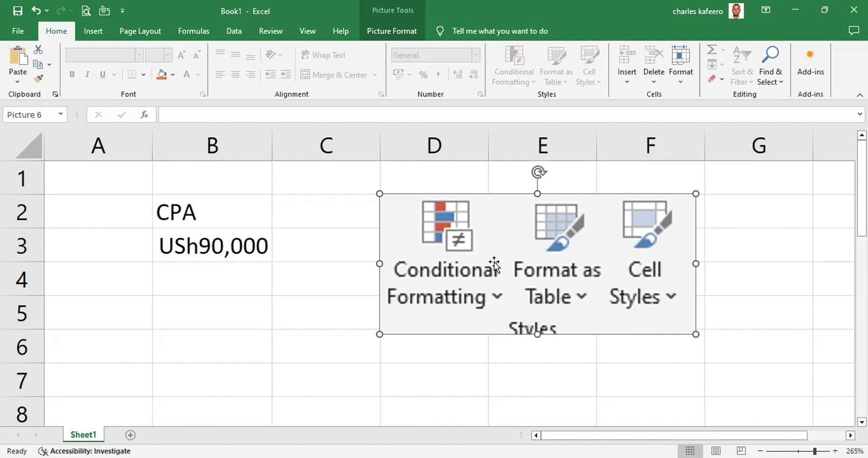
key("Delete")
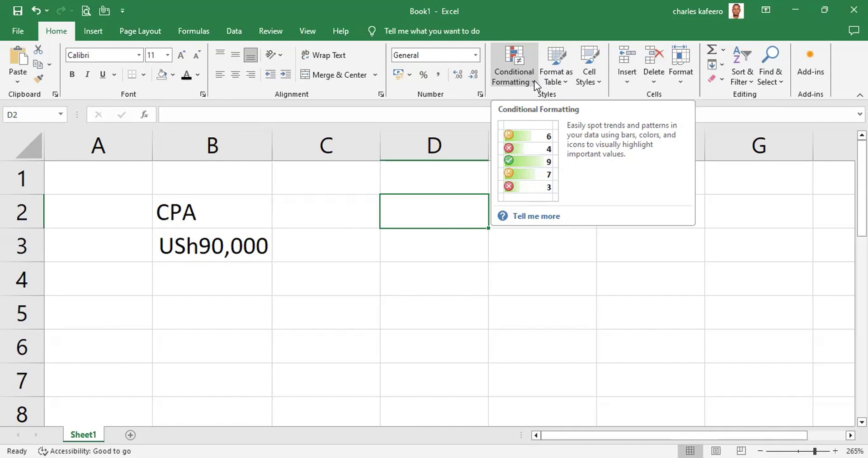
- Examine the Conditional Formatting options, including Highlight Cells Rules, and the Cell Styles gallery without applying anything
left_click(531, 80)
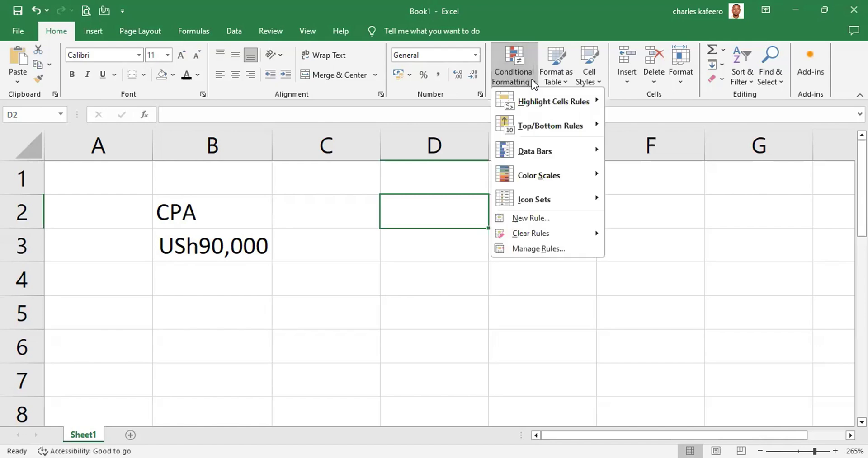
mouse_move(527, 110)
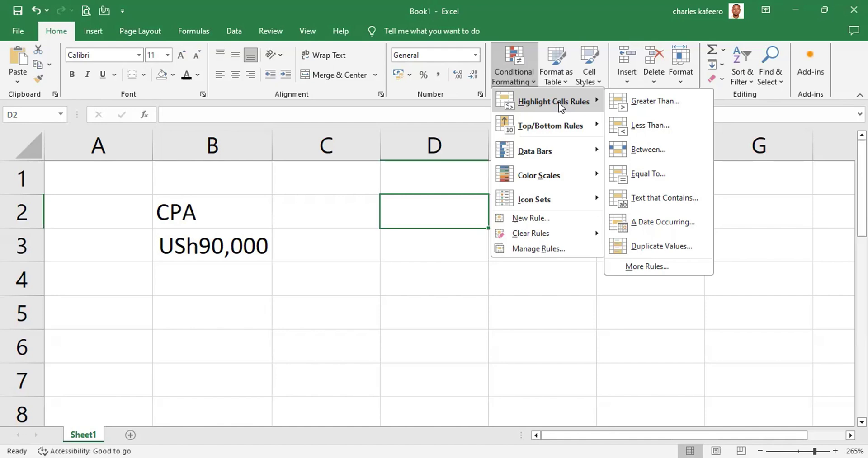
key("Escape")
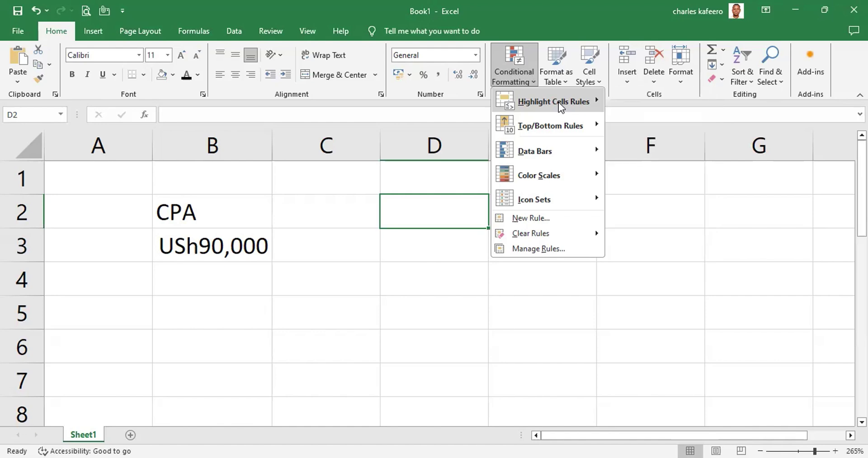
key("Escape")
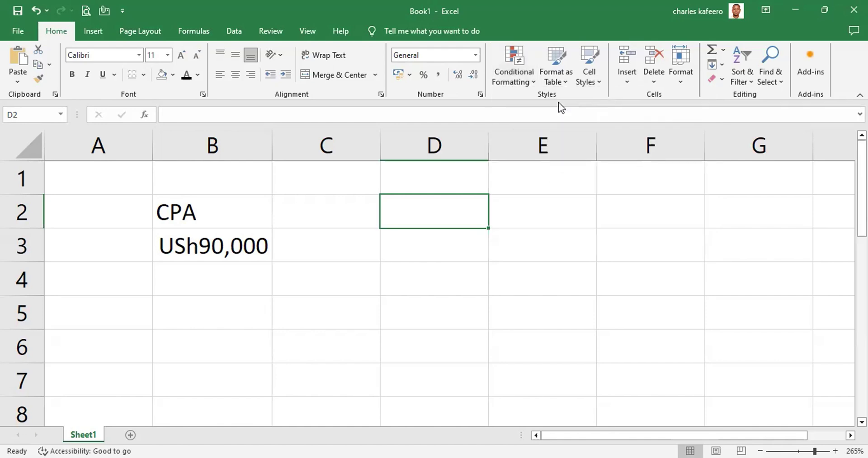
left_click(598, 85)
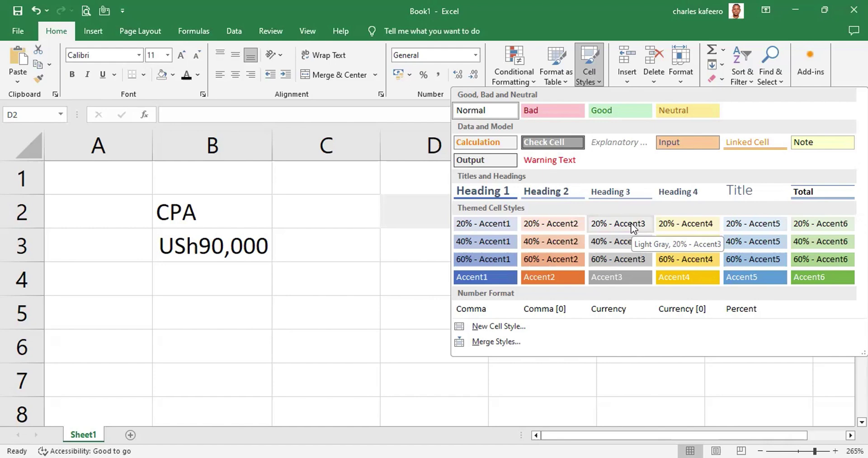
key("Escape")
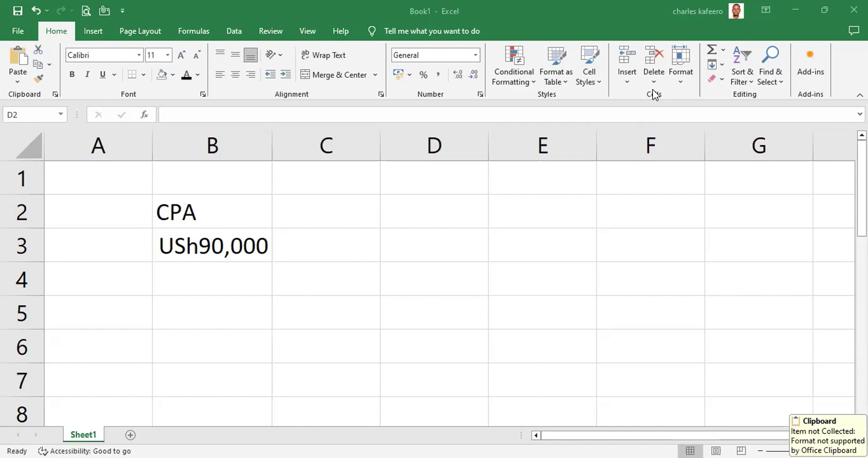
- Paste a screenshot of the Cells command group at cell E2 and delete the pasted picture
left_click(575, 213)
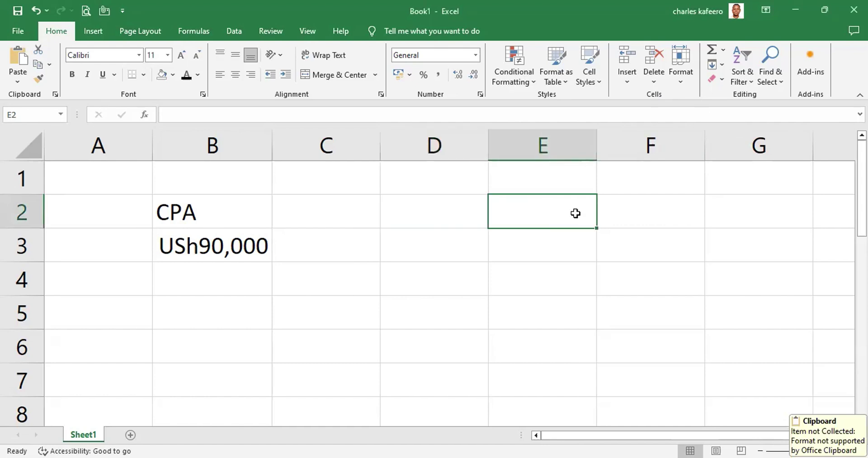
key("ctrl+v")
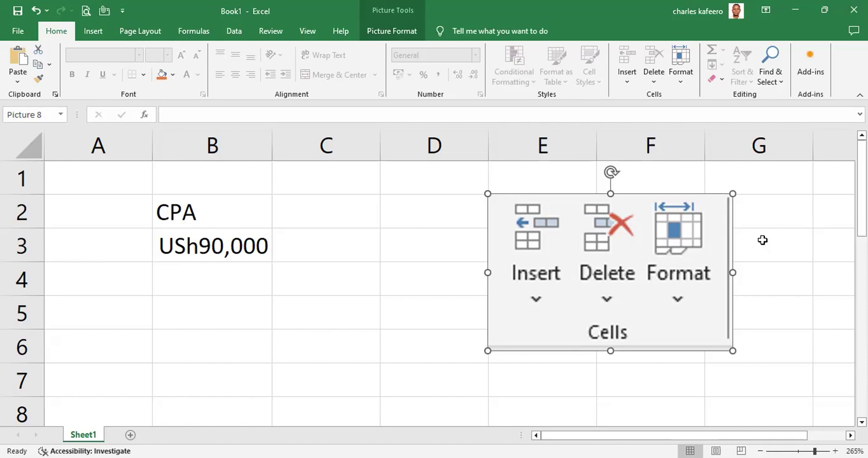
key("Delete")
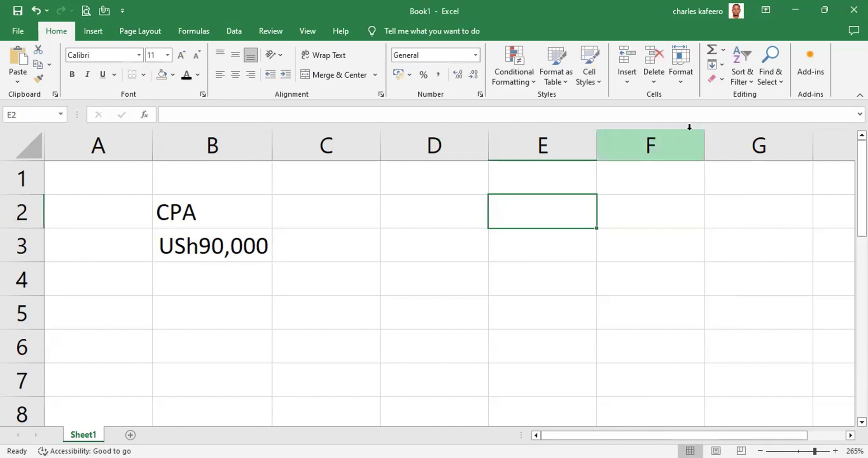
- Insert a sheet row above row 2 and undo the insertion
left_click(626, 81)
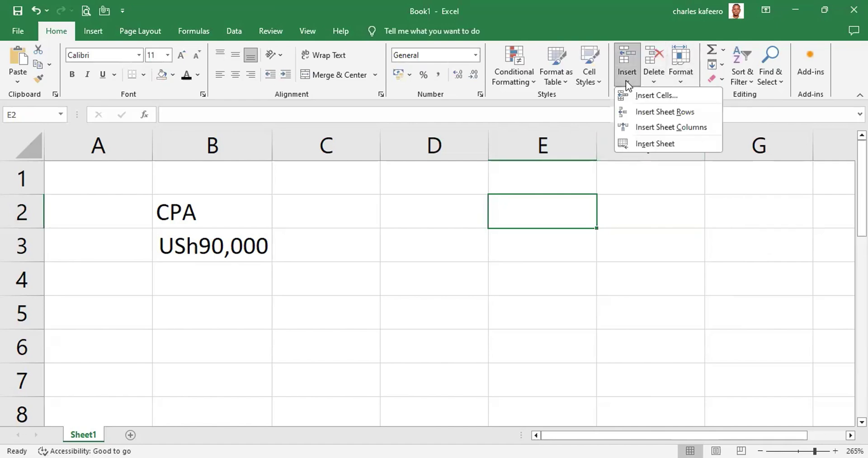
left_click(674, 113)
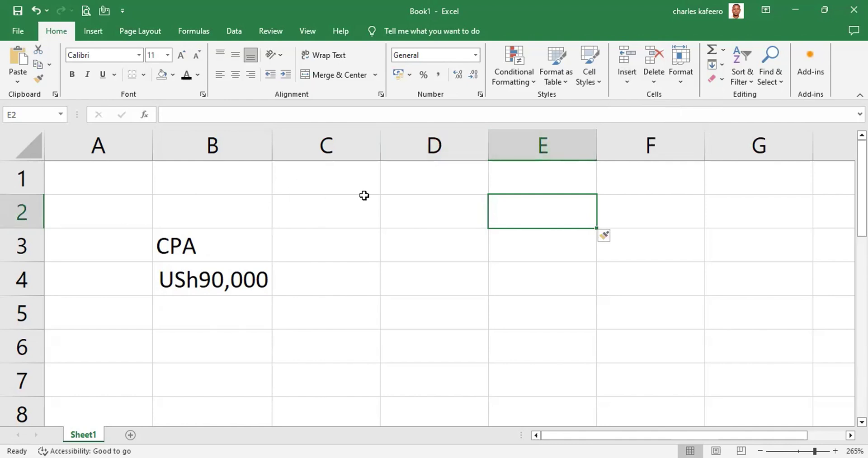
key("ctrl+z")
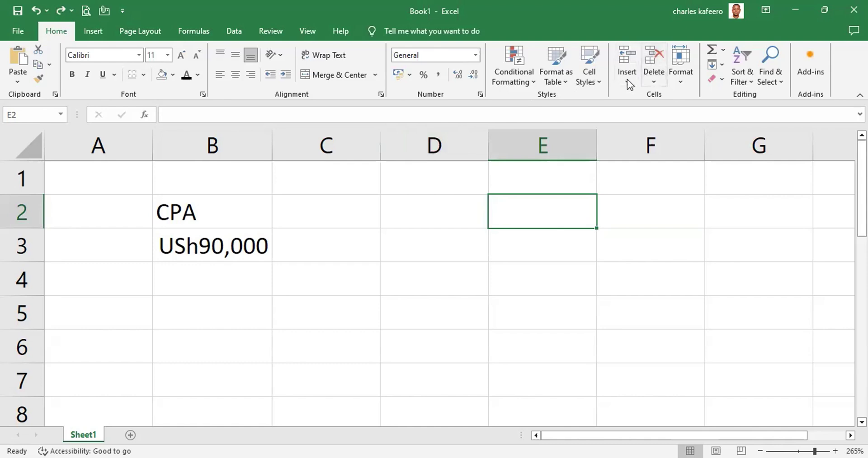
- Examine the Insert Cells options for cell E2 without inserting anything
left_click(625, 80)
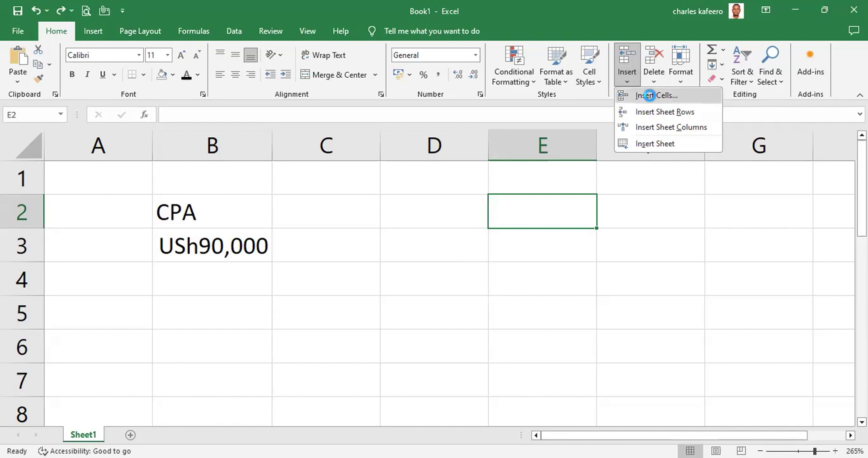
left_click(650, 96)
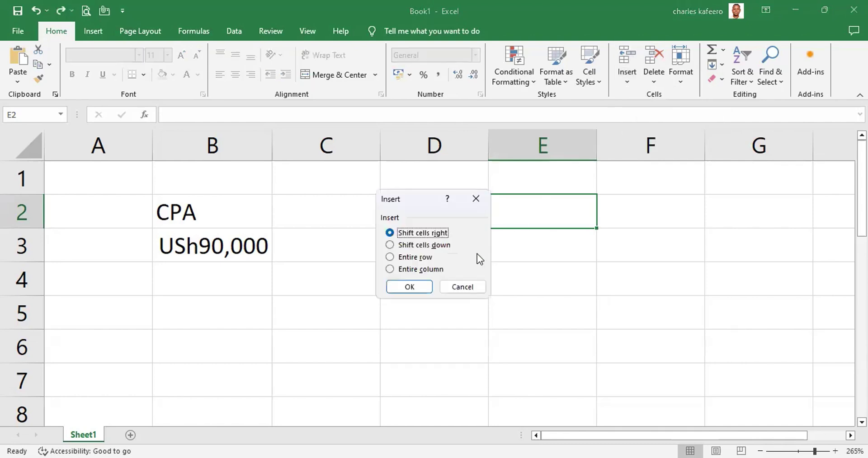
left_click(462, 288)
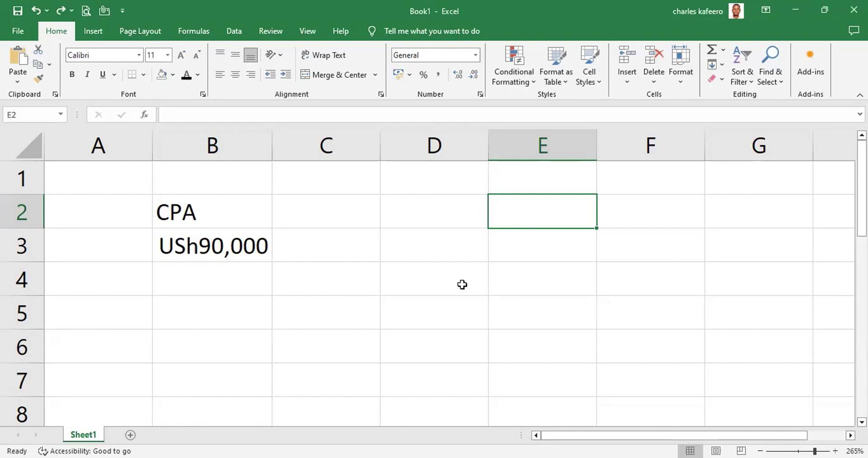
- Insert a sheet column before column E and undo the insertion
left_click(627, 83)
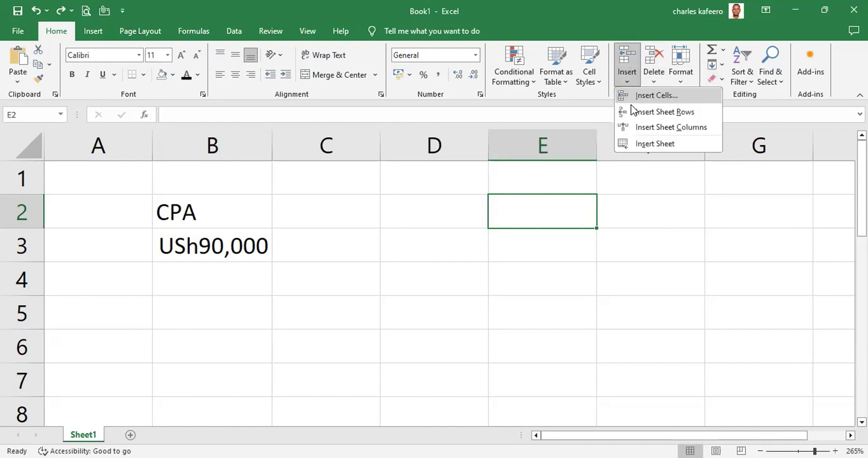
left_click(669, 127)
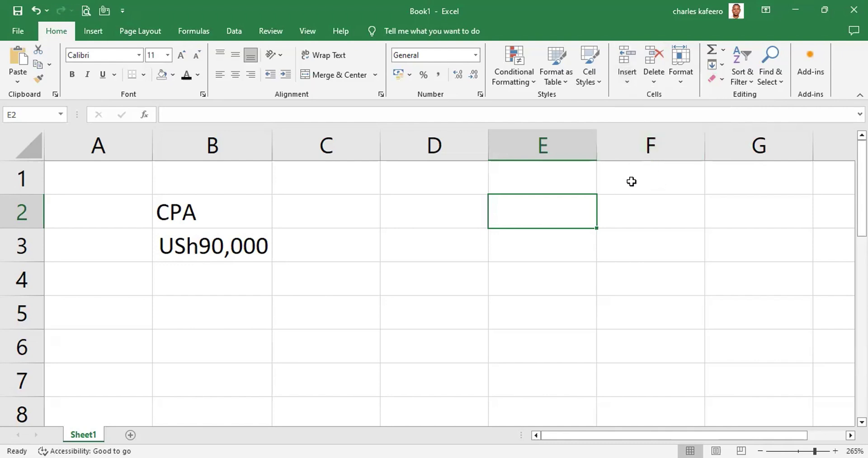
key("ctrl+z")
- Examine the Delete options for cells, sheet rows, sheet columns and sheets without deleting anything
left_click(656, 82)
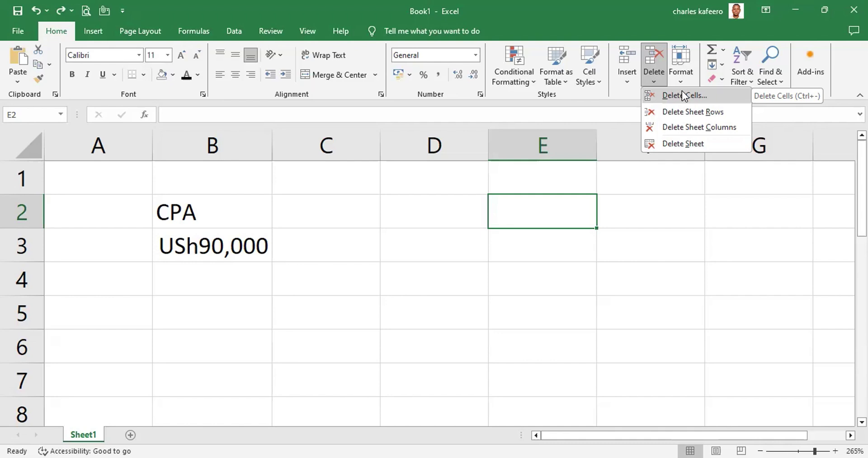
key("Escape")
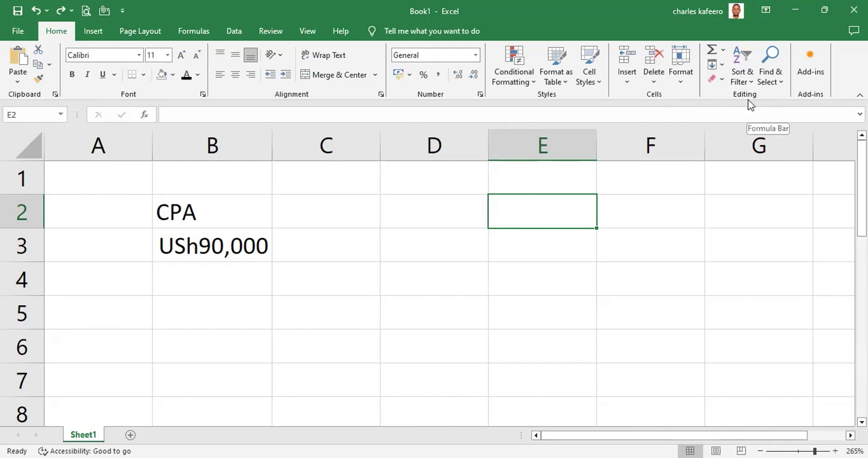
- Paste a screenshot of the Editing command group at cell F2 and delete the pasted picture
key("ctrl+n")
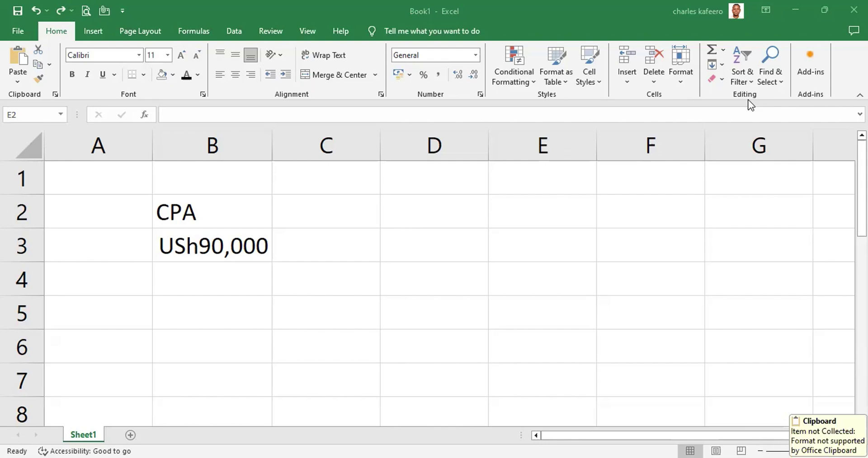
left_click(630, 210)
right_click(631, 214)
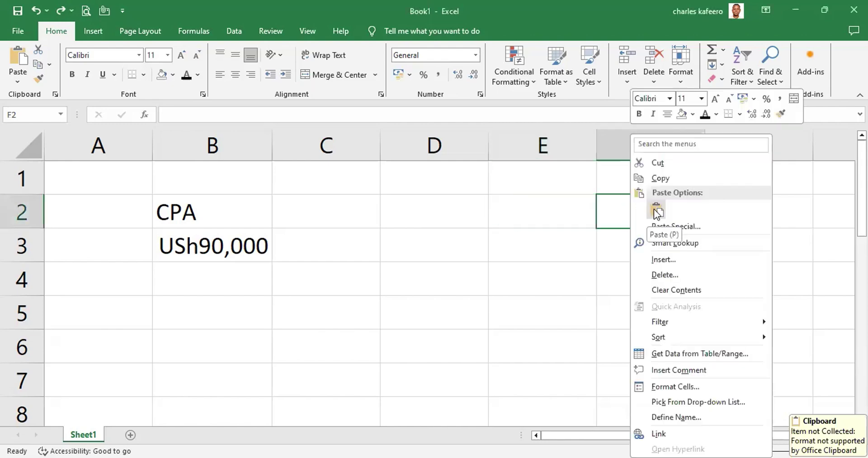
left_click(654, 210)
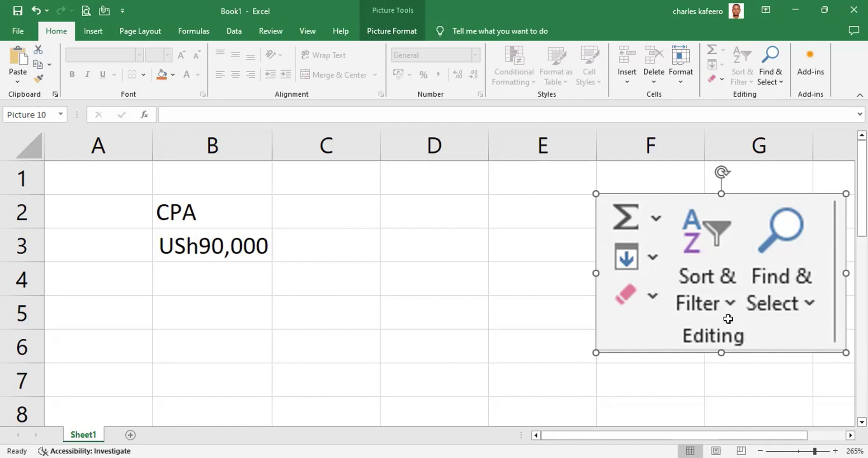
key("Delete")
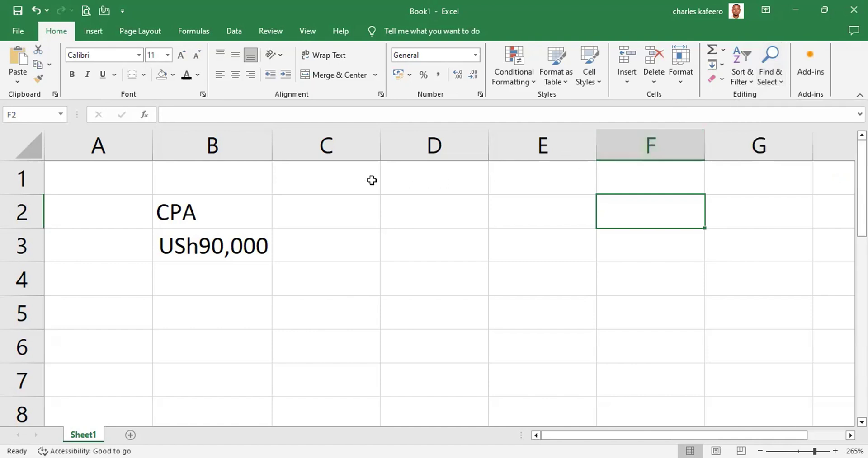
- Replace the text CPA in cell B2 with KC ACCOUNTANCY EDUCATION CENTER using Find and Replace
left_click(227, 203)
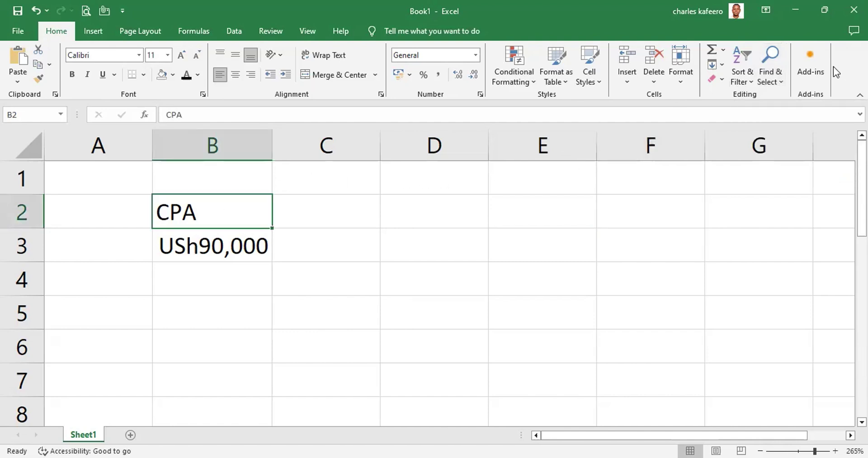
left_click(779, 79)
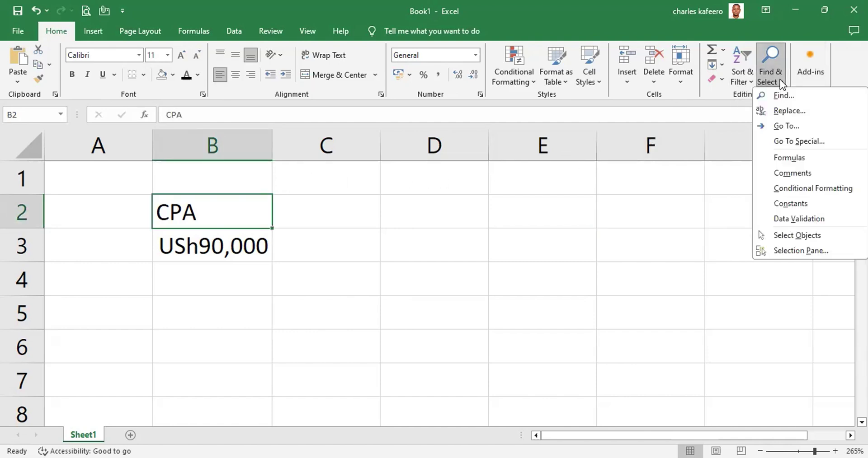
left_click(769, 194)
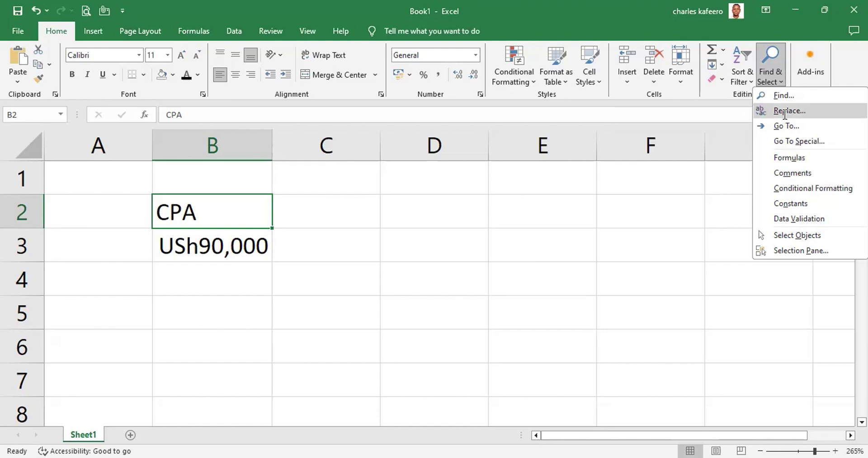
left_click(789, 111)
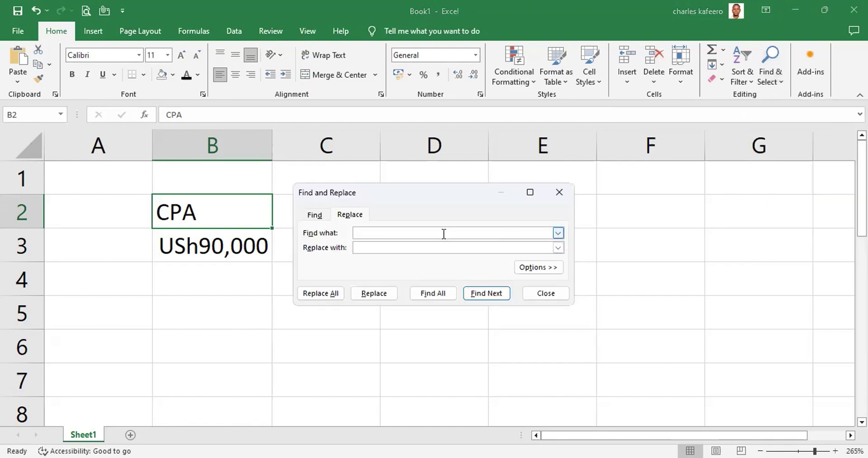
type("CPA")
left_click(380, 245)
type("KC A")
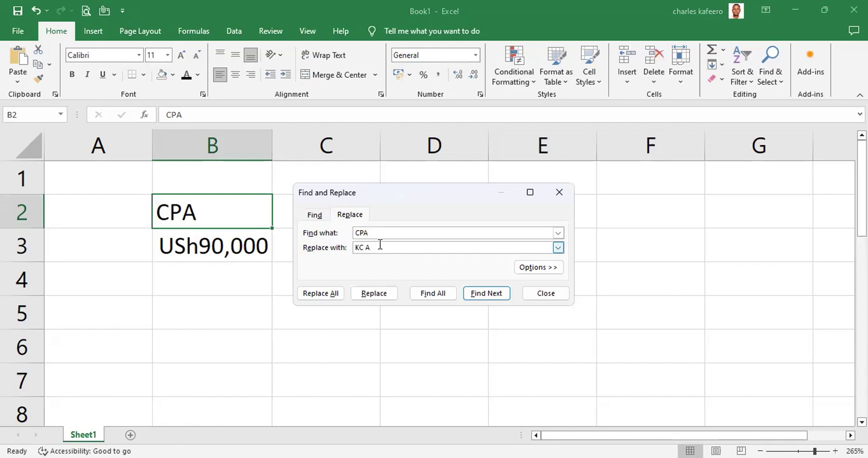
type("CCOUNTANCY EDUCATION CENTER")
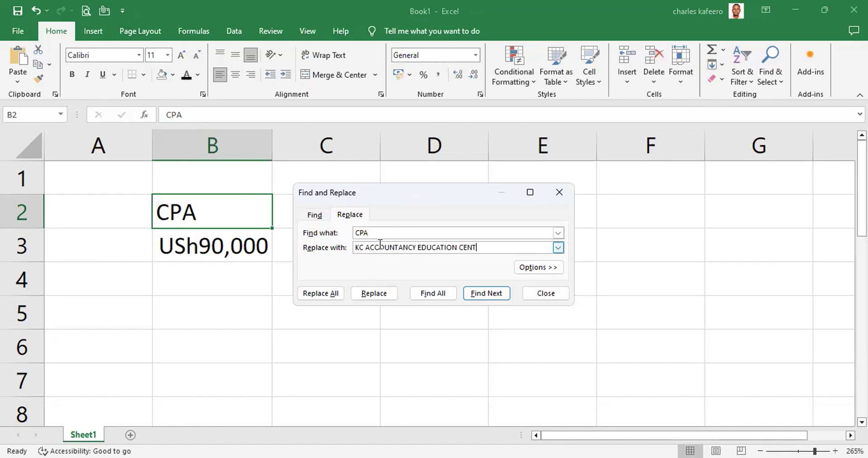
left_click(444, 298)
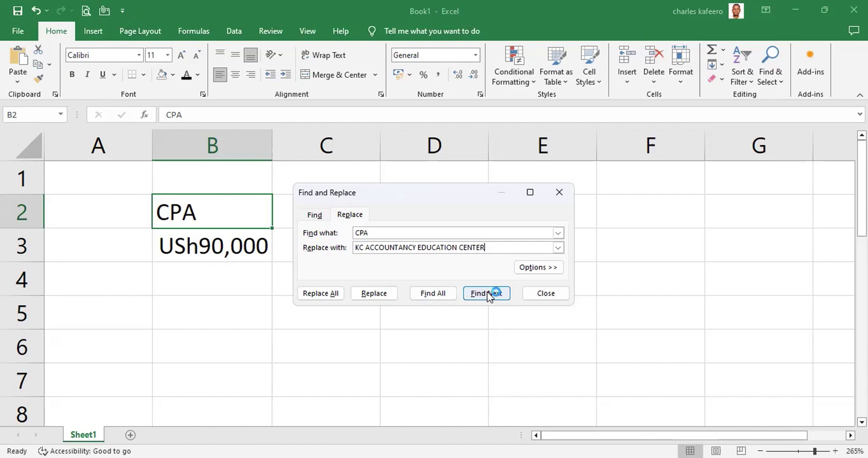
left_click(374, 294)
left_click(647, 284)
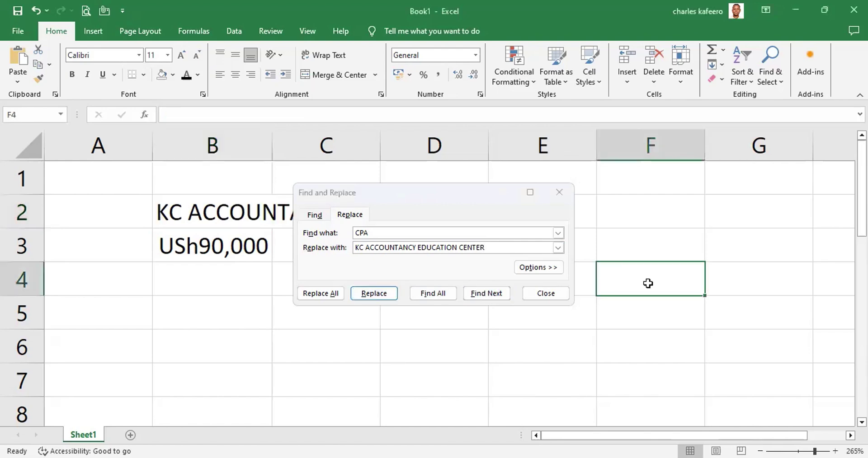
left_click(546, 294)
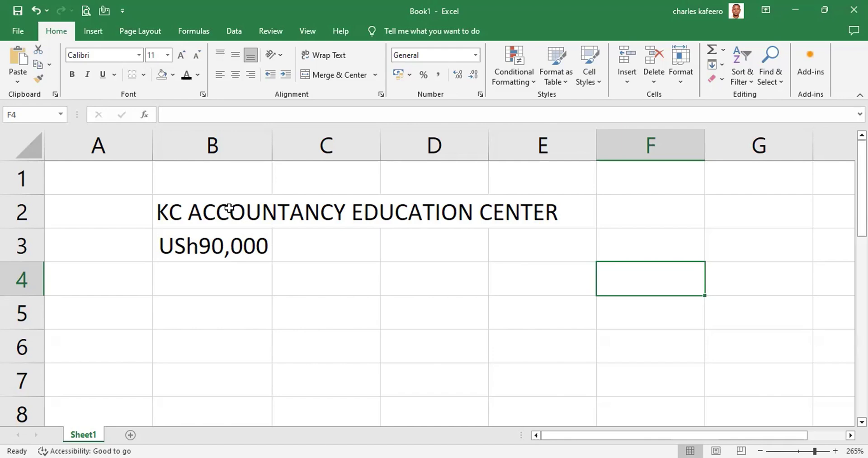
- Display the Insert commands for tables, illustrations, charts and text
left_click(98, 34)
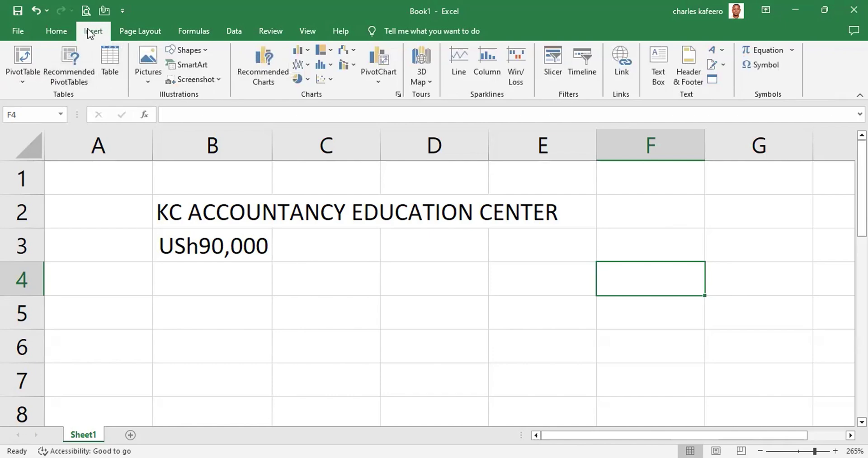